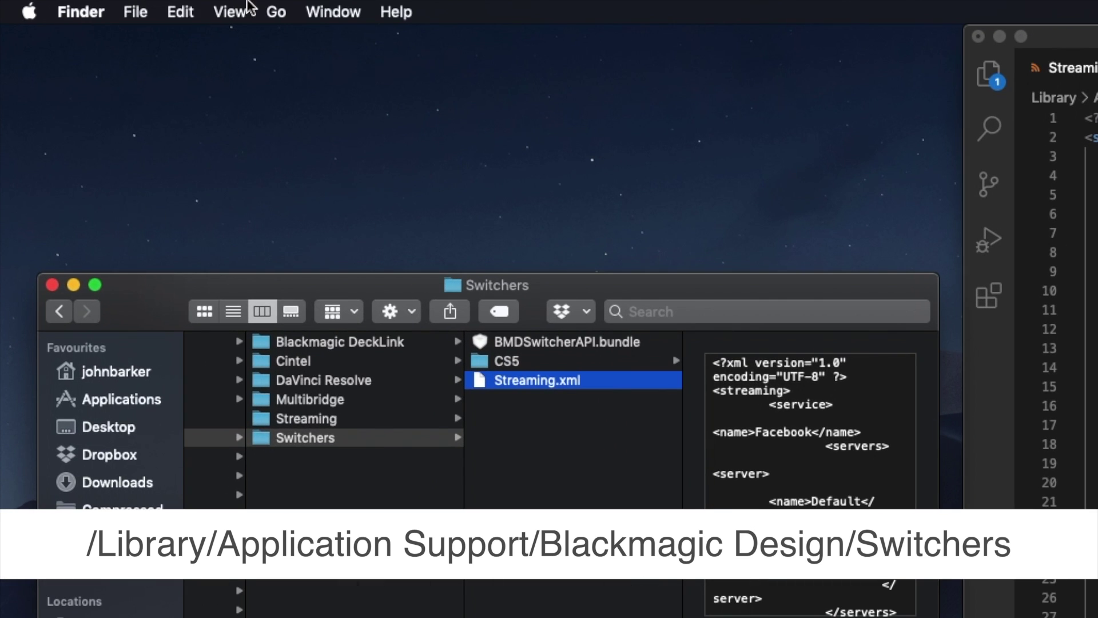
Go to the folder /Library/Application Support/Blackmagic Design/Switchers in Finder
left_click(268, 7)
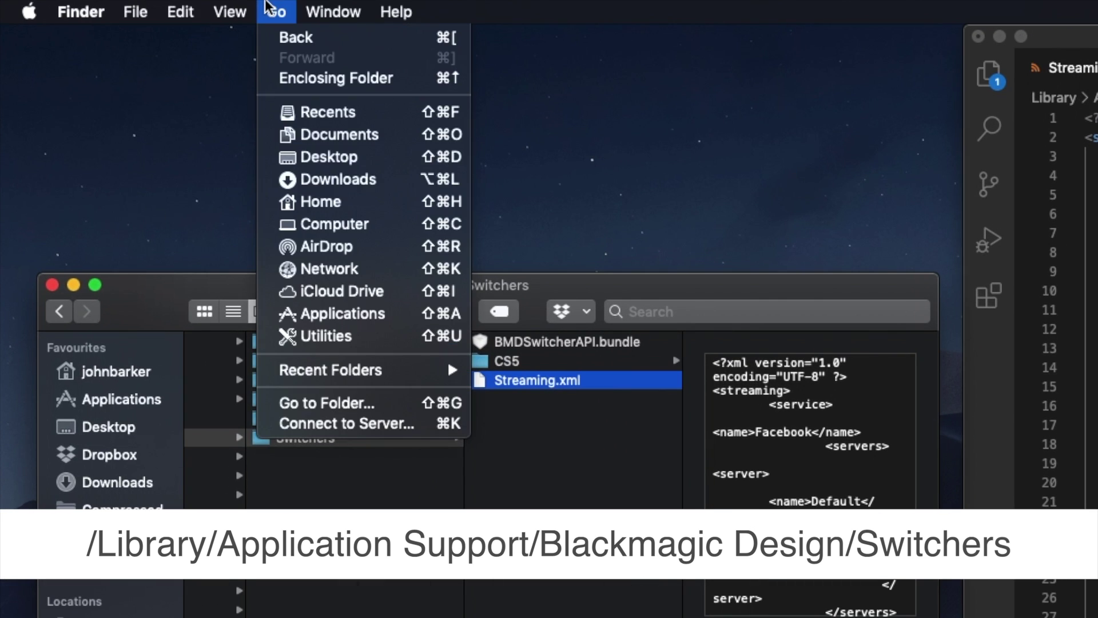
left_click(340, 401)
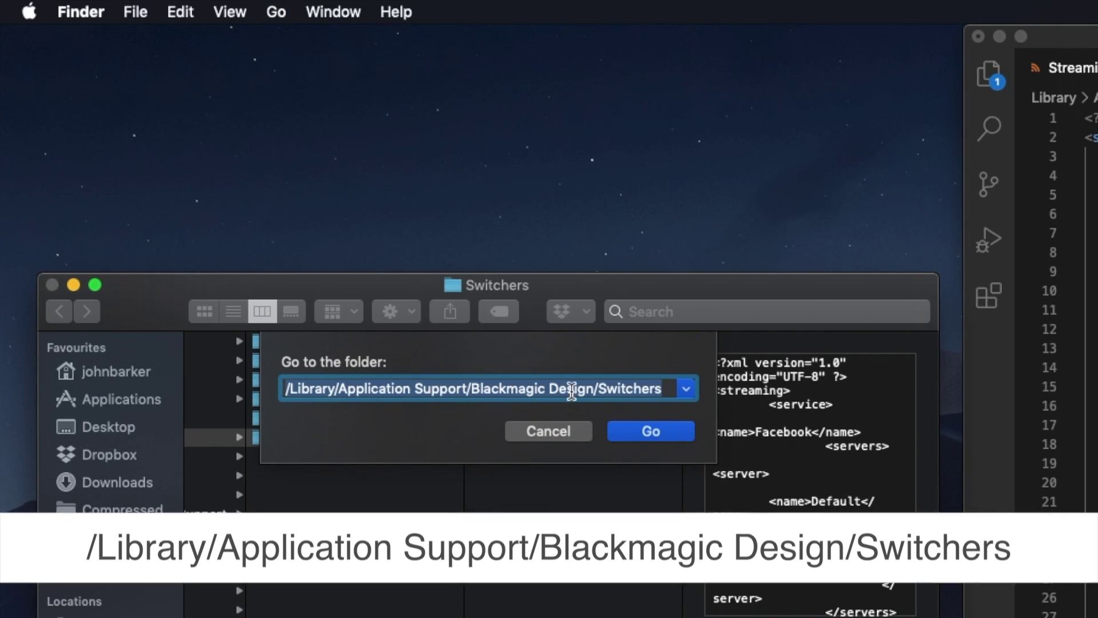
left_click(644, 431)
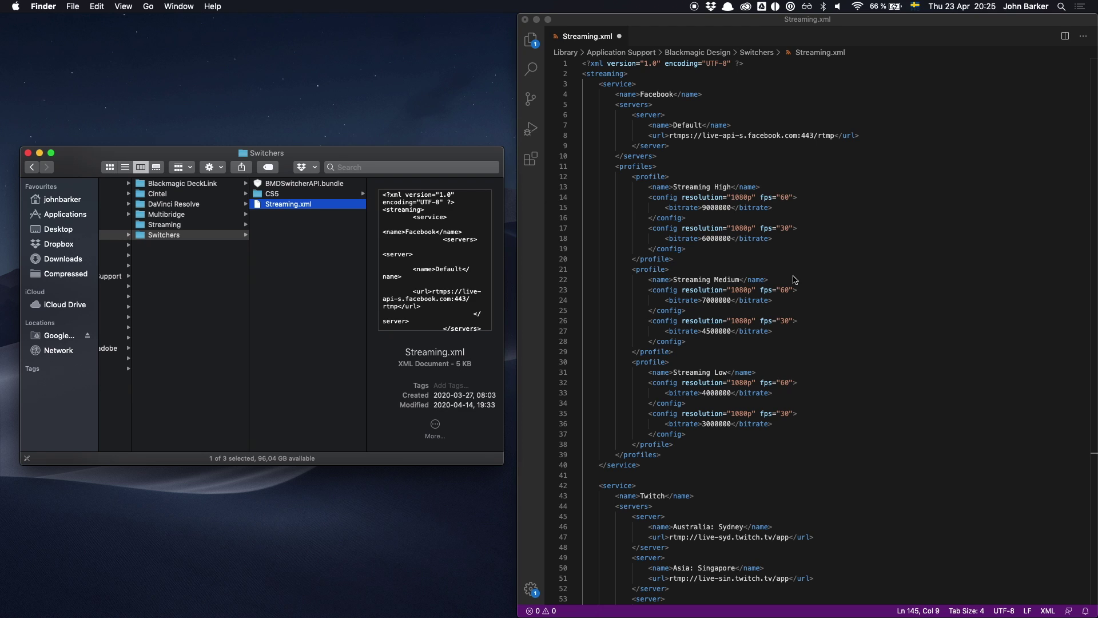
Bring the Streaming.xml editor forward, then move to the next desktop
left_click(854, 321)
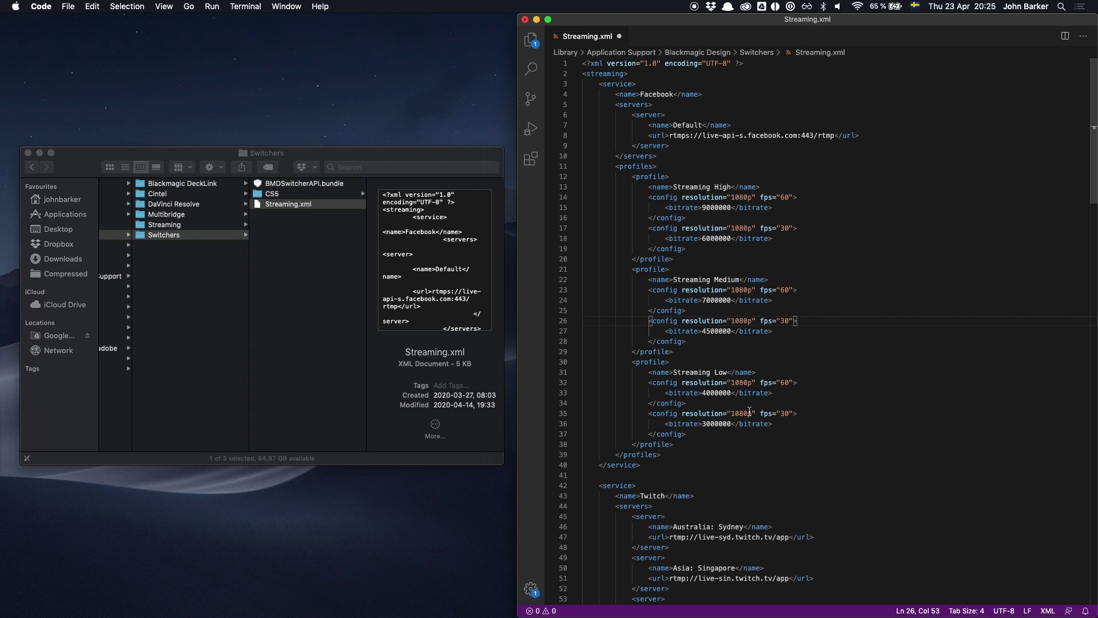
key("ctrl+Right")
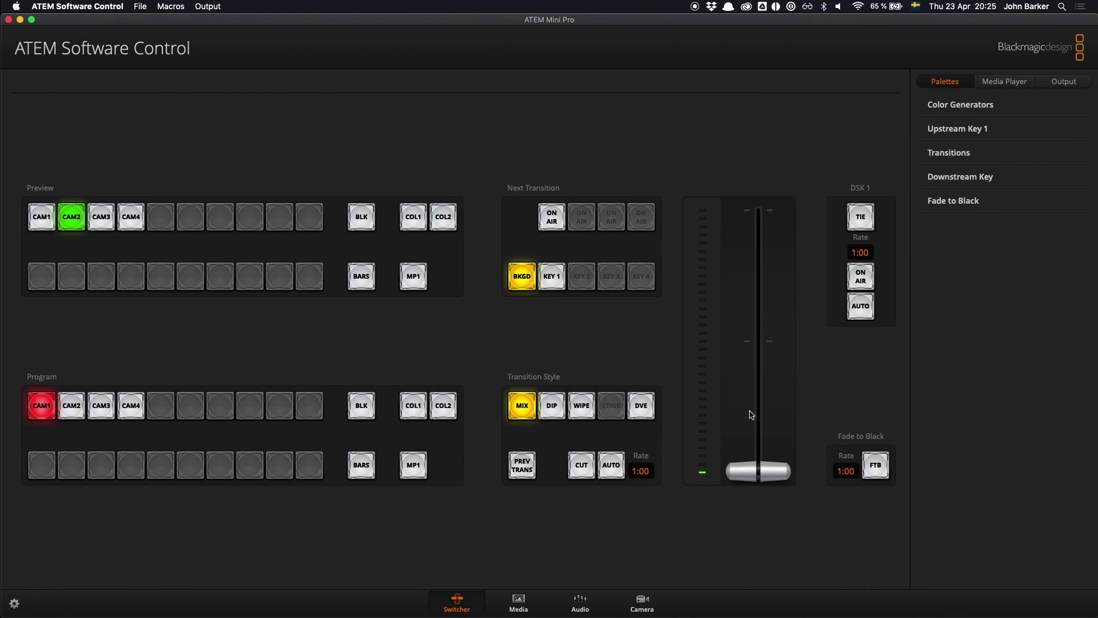
On the Vimeo desktop, select the event's RTMP URL on the Connect (RTMP) tab
key("ctrl+Right")
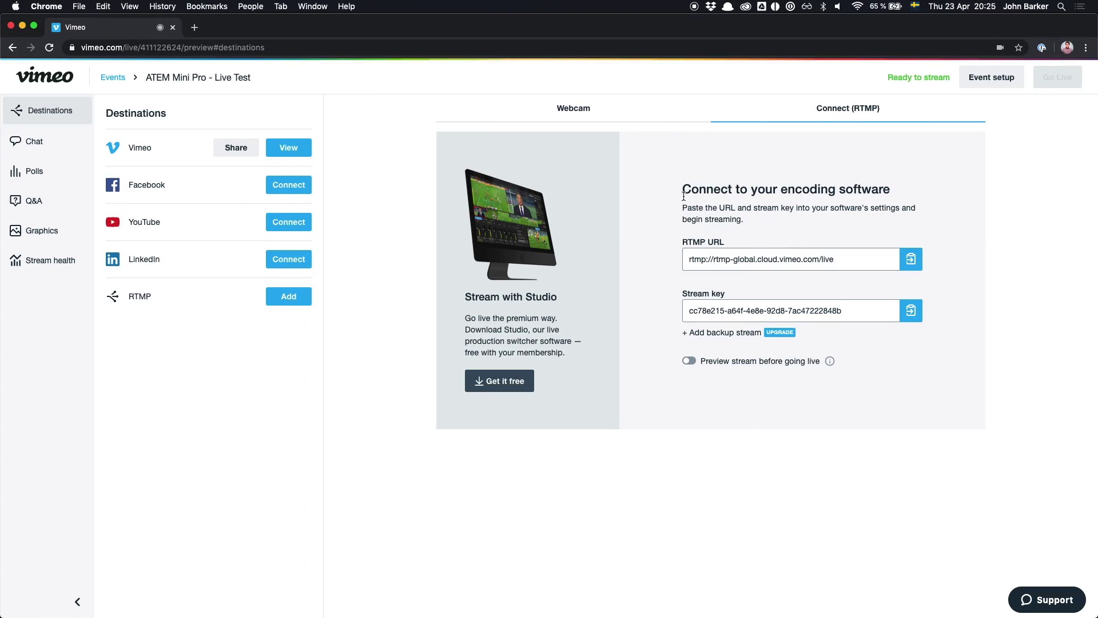
left_click_drag(838, 259, 822, 237)
key("super+c")
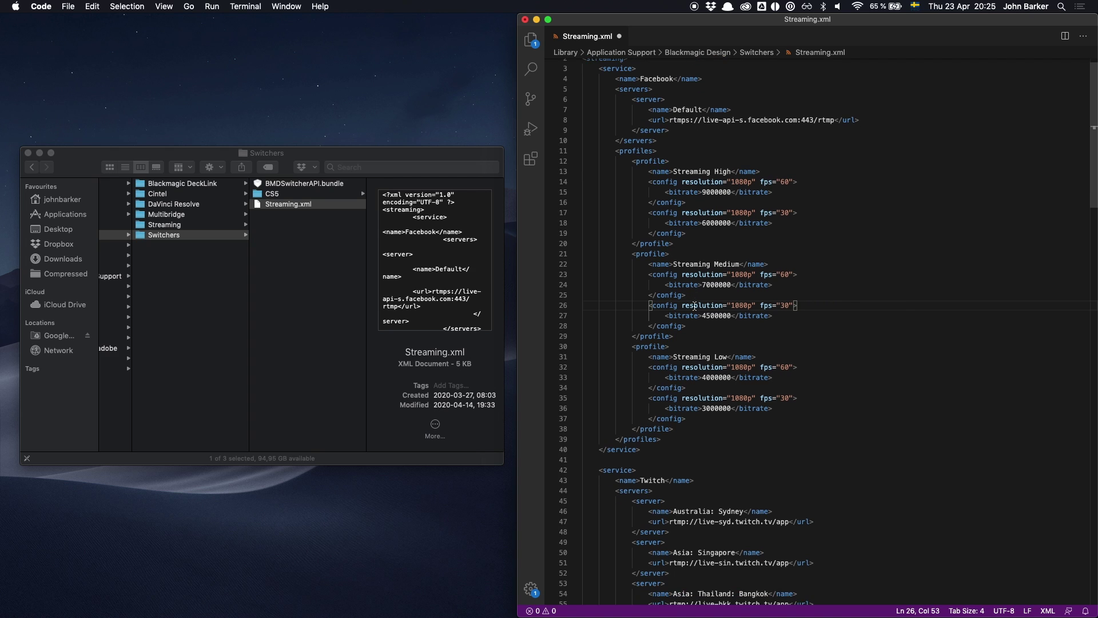
Copy the Facebook service block (lines 3–40) and paste it after the last service
left_click_drag(598, 84, 662, 451)
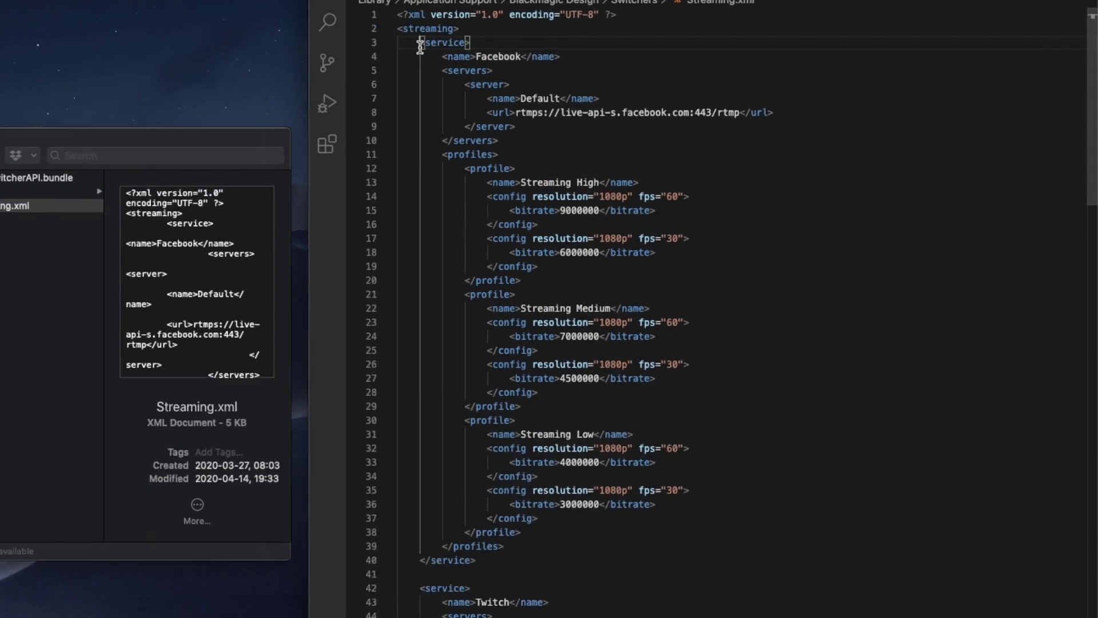
left_click_drag(447, 578, 441, 595)
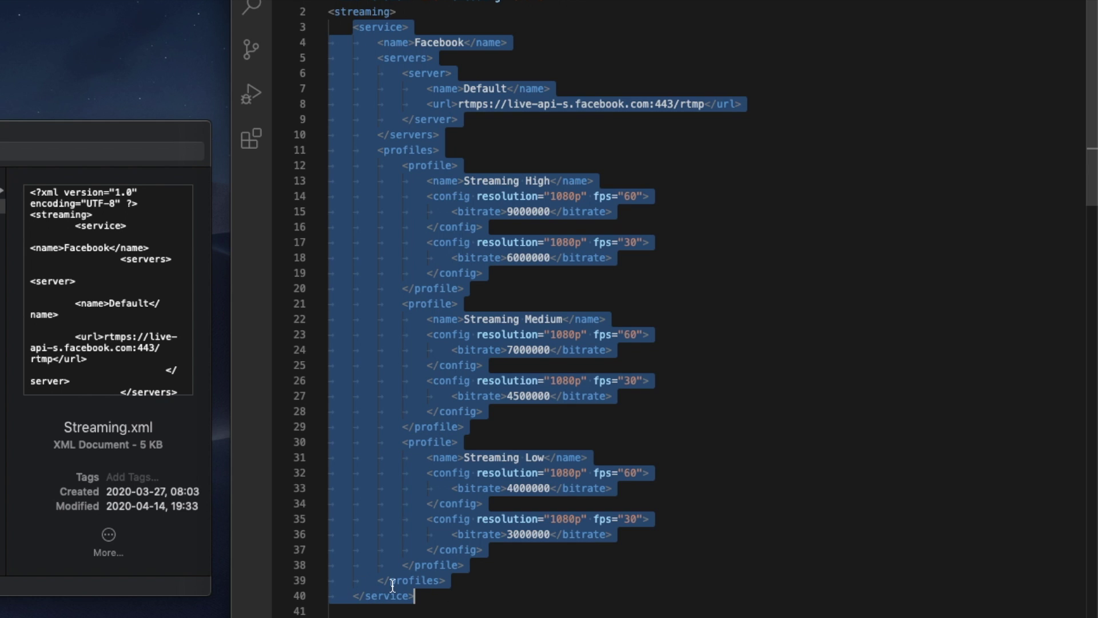
scroll(392, 585, "down", 20)
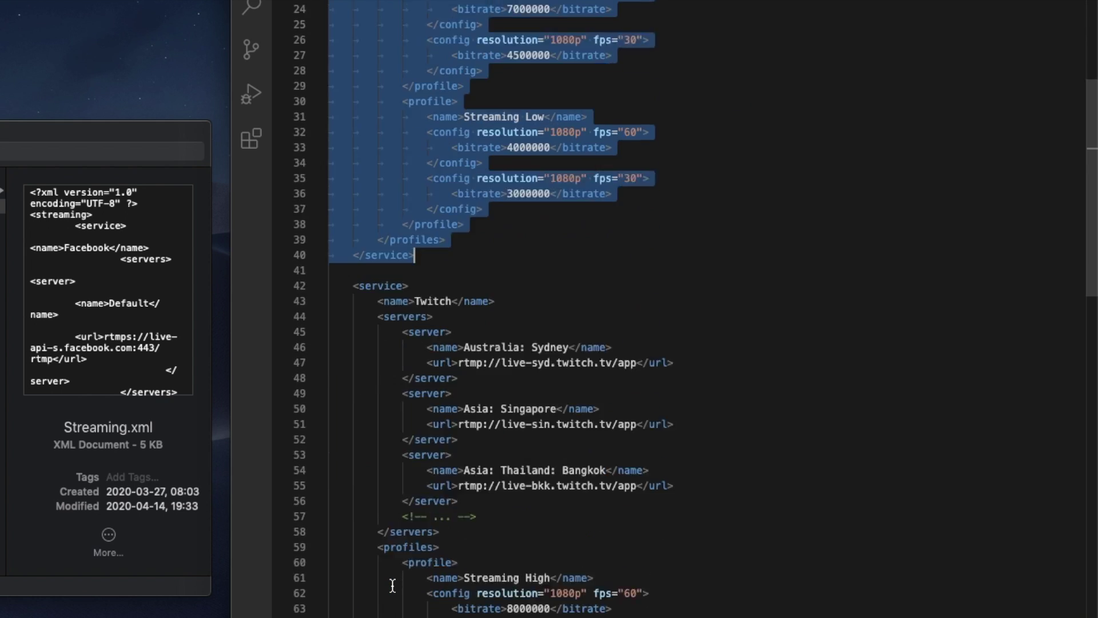
scroll(446, 409, "up", 4)
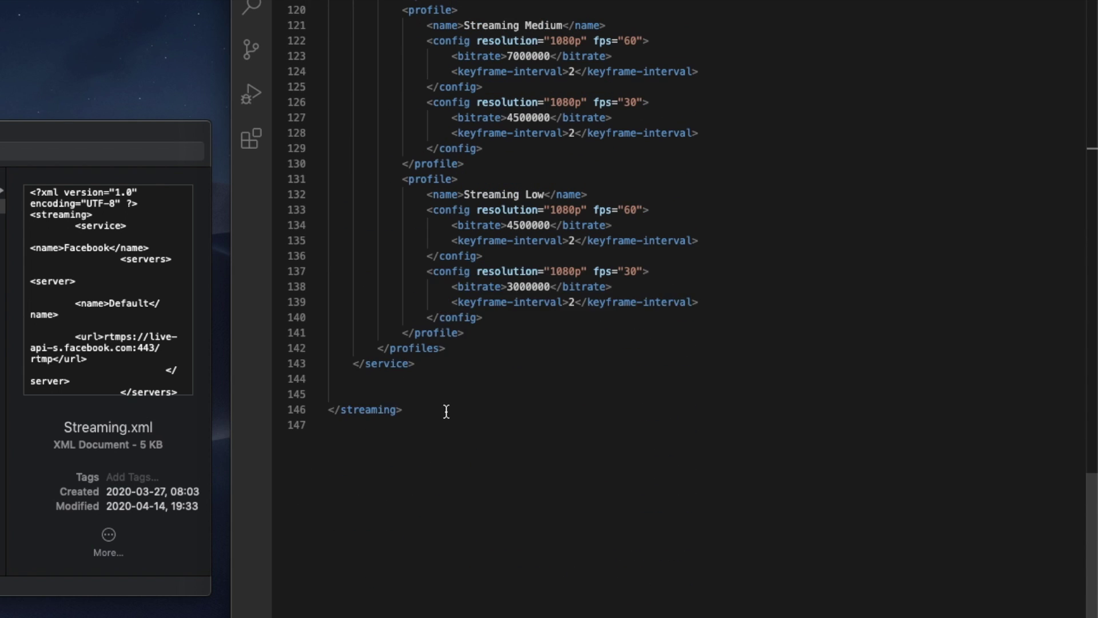
left_click(449, 382)
key("Return")
key("Return")
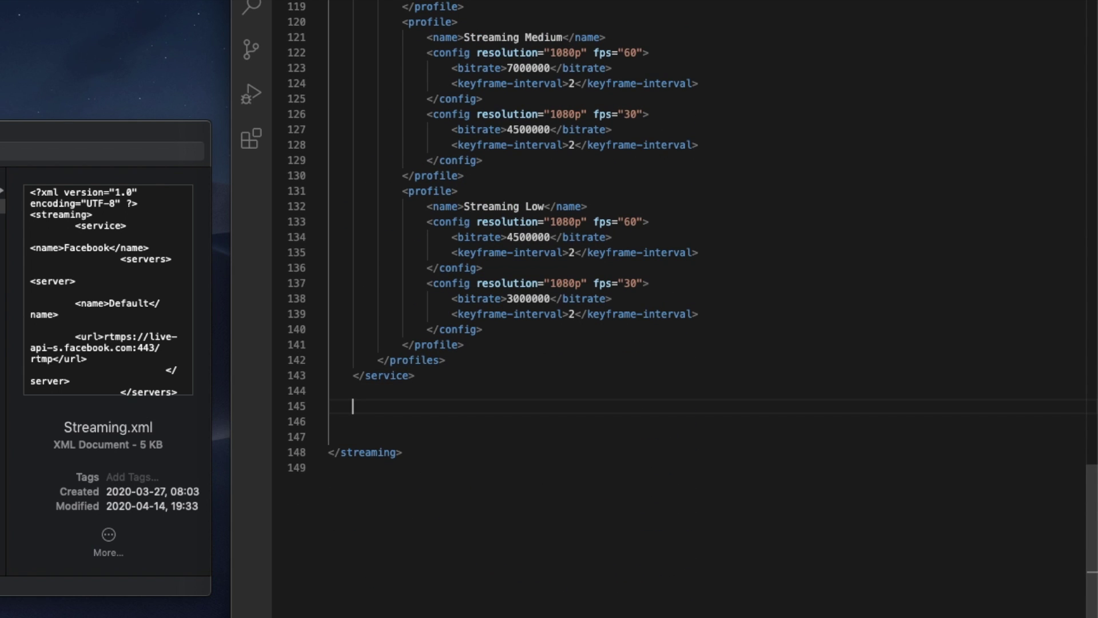
key("super+v")
Rename the copied service from Facebook to 'Vimeo Live'
double_click(436, 228)
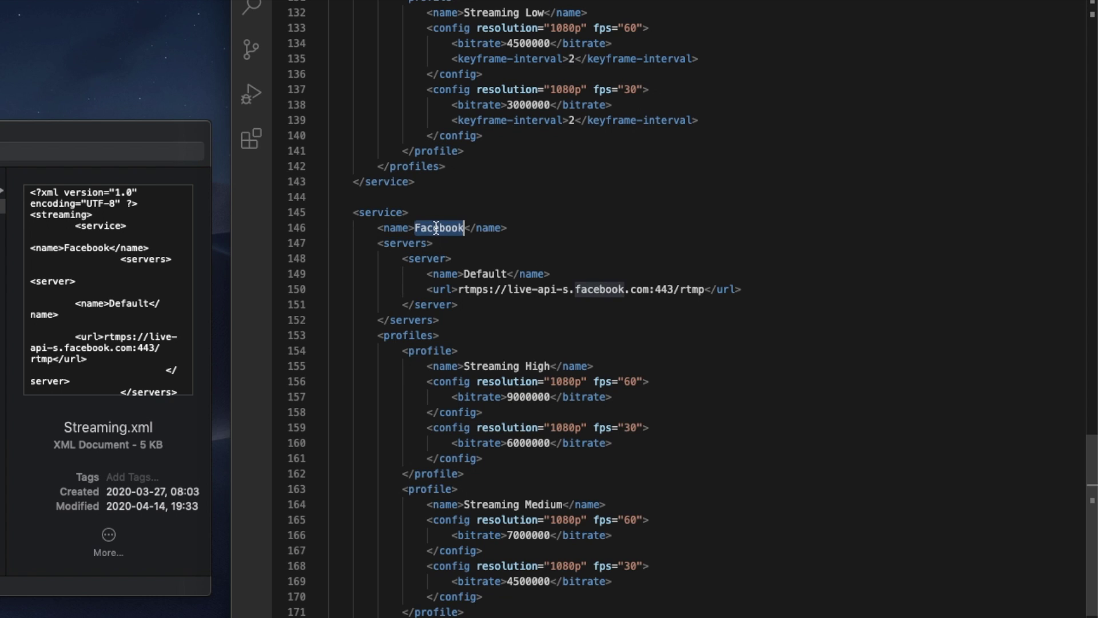
key("BackSpace")
type("Vimeo ")
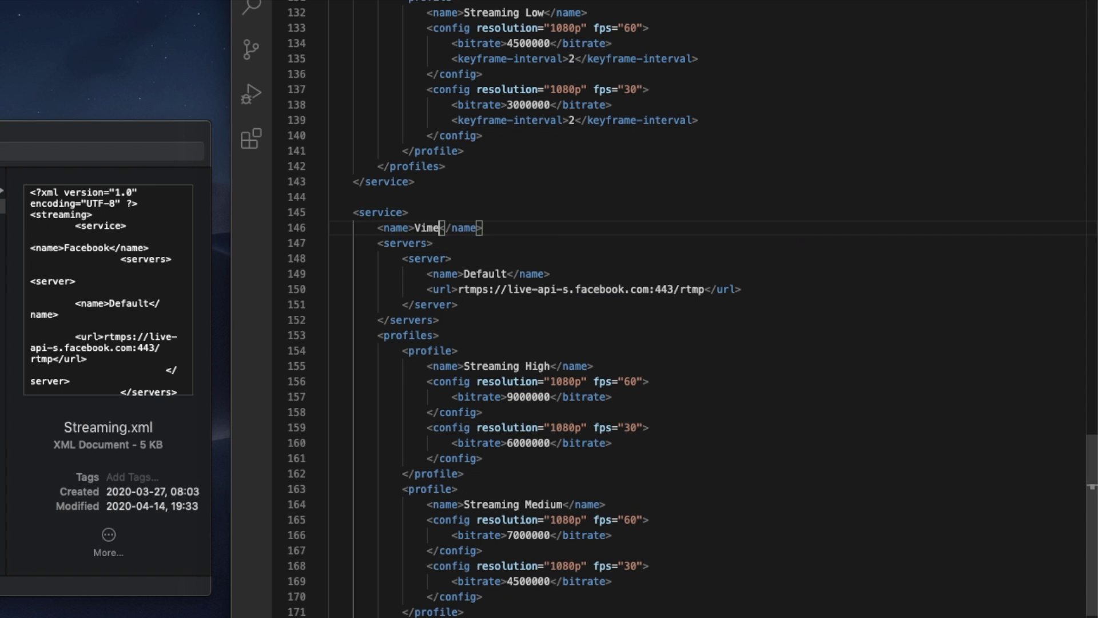
type("Live")
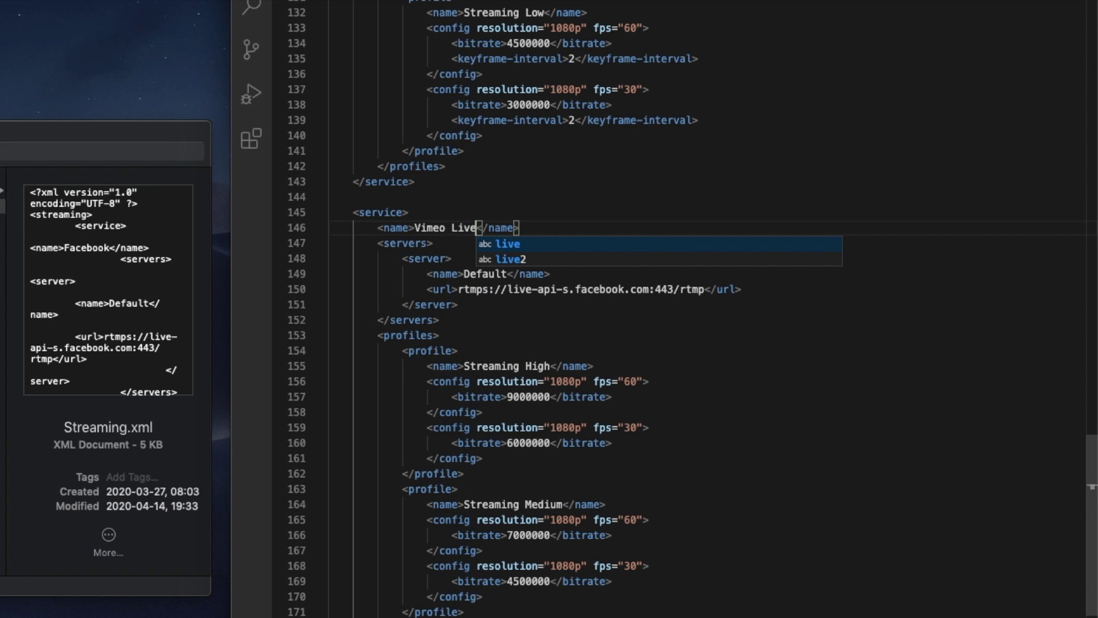
key("Escape")
key("Down")
key("Down")
key("Down")
key("Down")
key("Down")
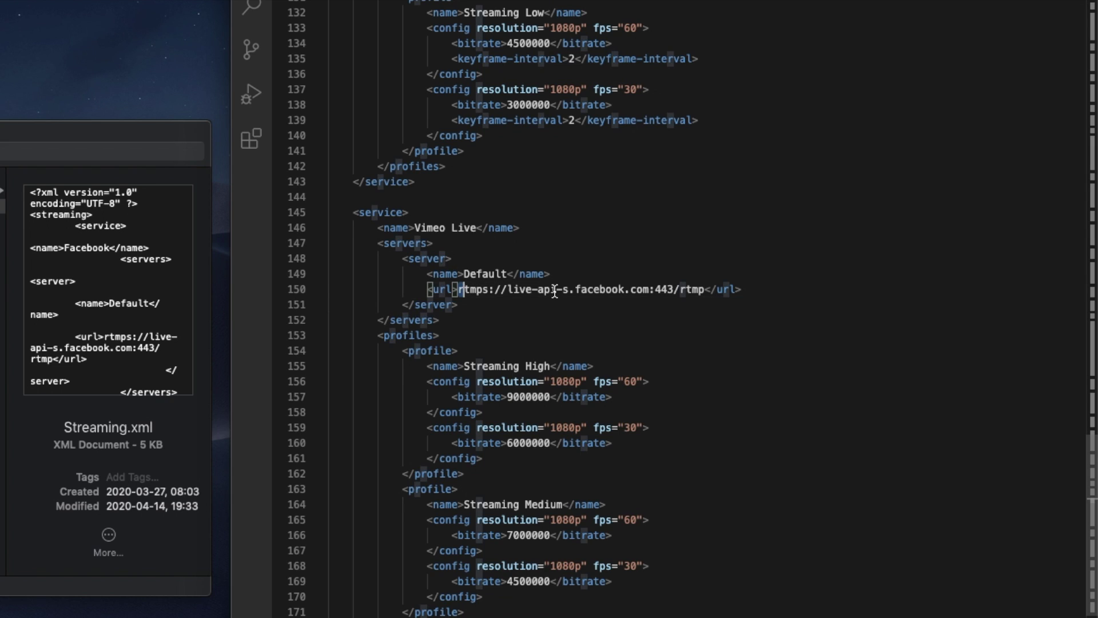
Replace its server URL with rtmp://rtmp-global.cloud.vimeo.com/live, copied from Vimeo
left_click_drag(458, 289, 707, 291)
key("BackSpace")
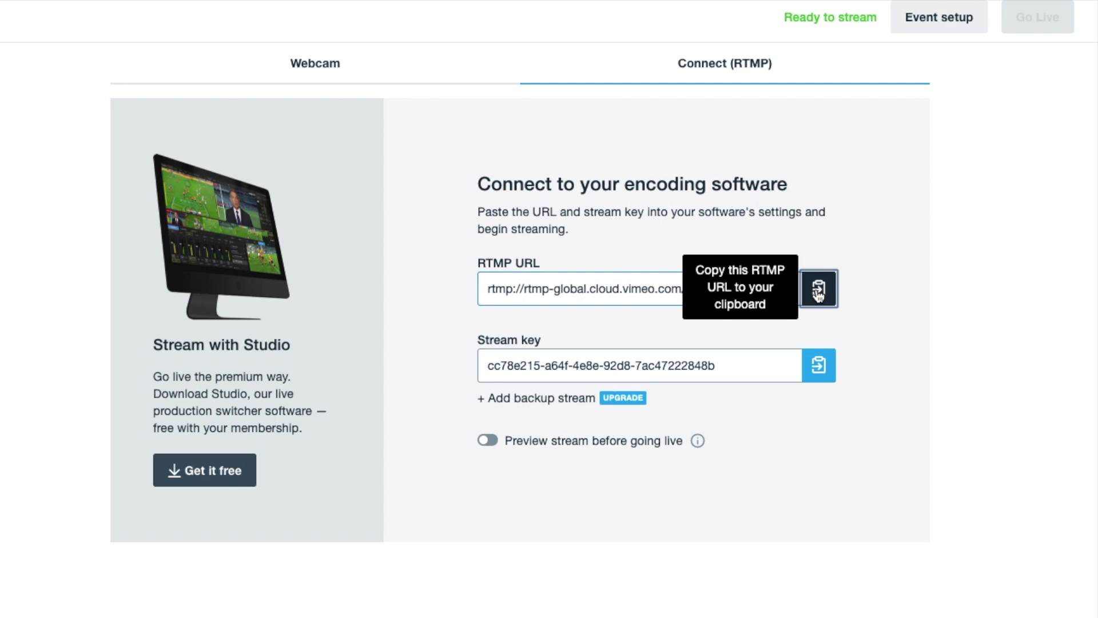
left_click(819, 289)
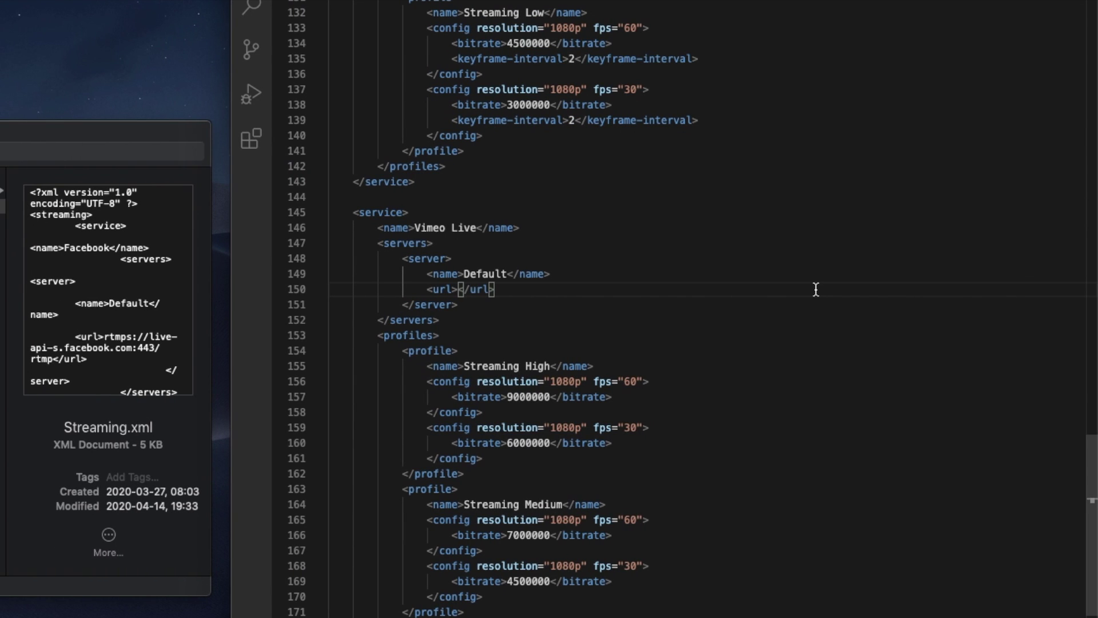
key("super+v")
scroll(645, 454, "down", 2)
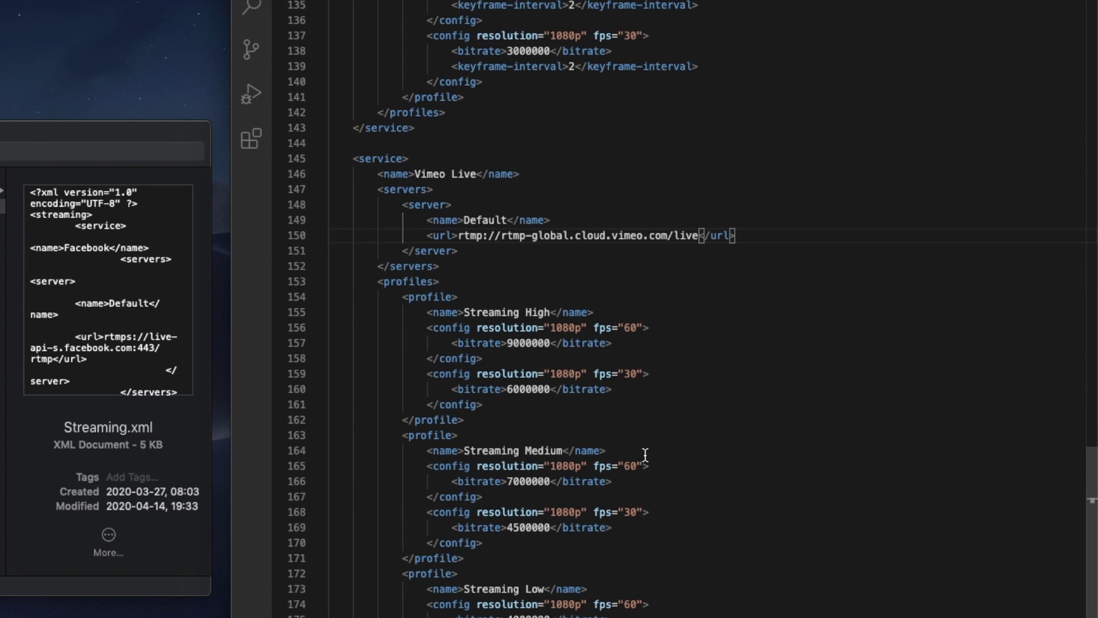
scroll(644, 455, "down", 2)
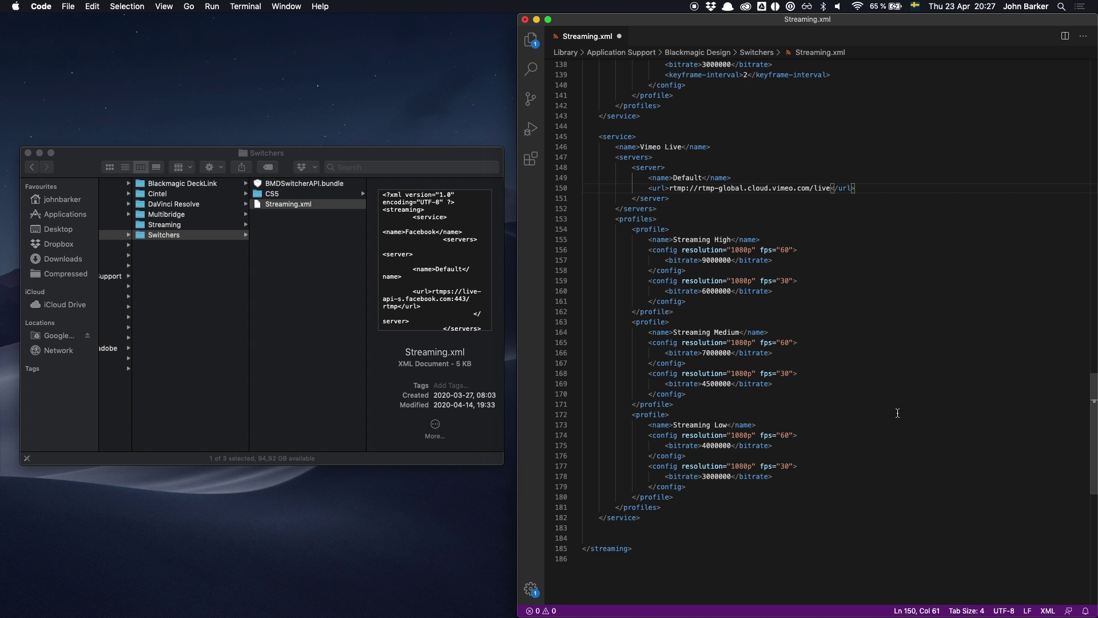
Save Streaming.xml, retrying as sudo and confirming with the administrator password
key("super+s")
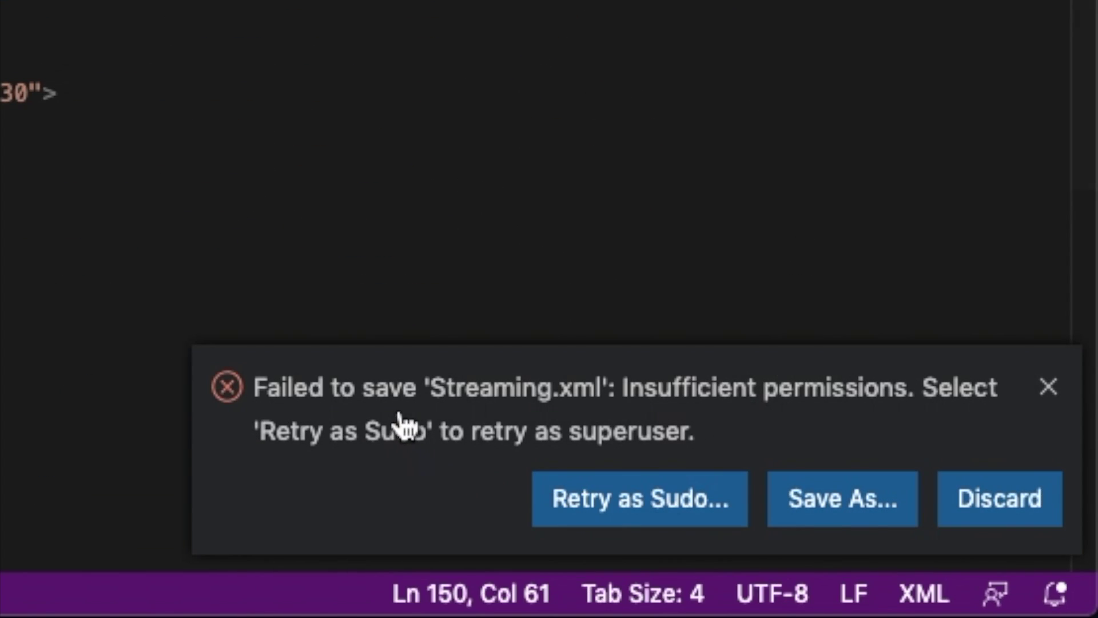
left_click(623, 497)
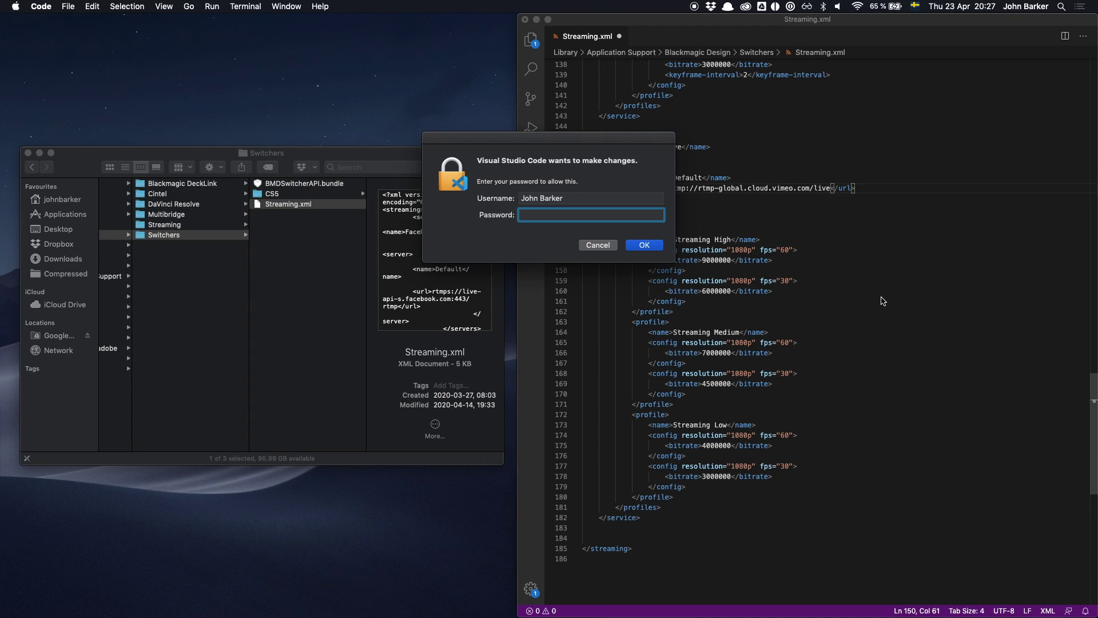
type("**")
key("Return")
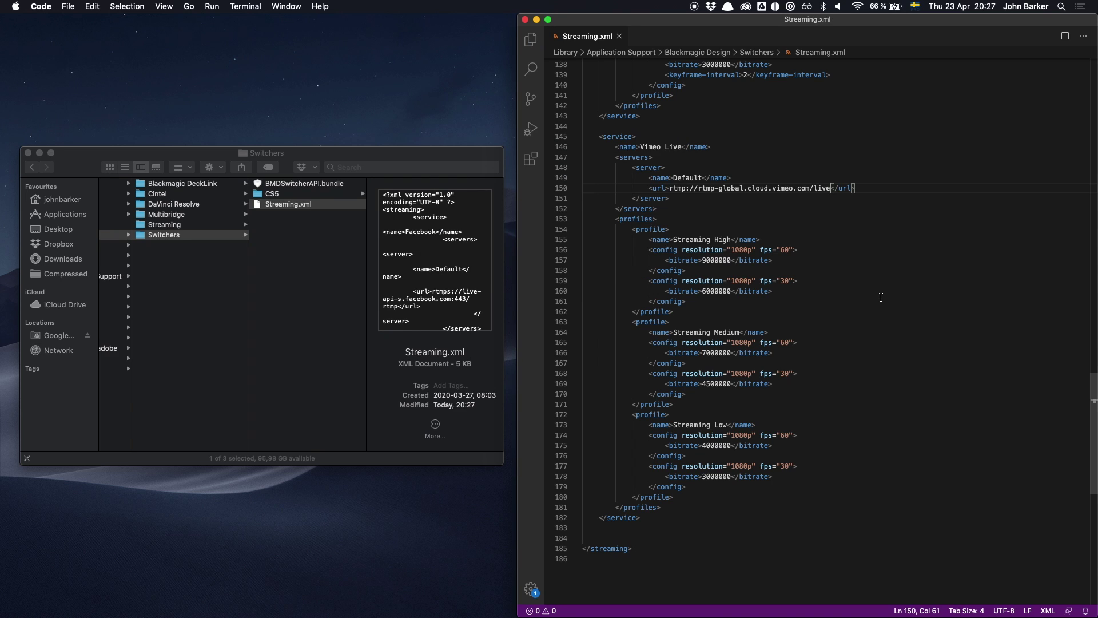
In ATEM's output live stream settings, set the platform to Vimeo Live
key("ctrl+Right")
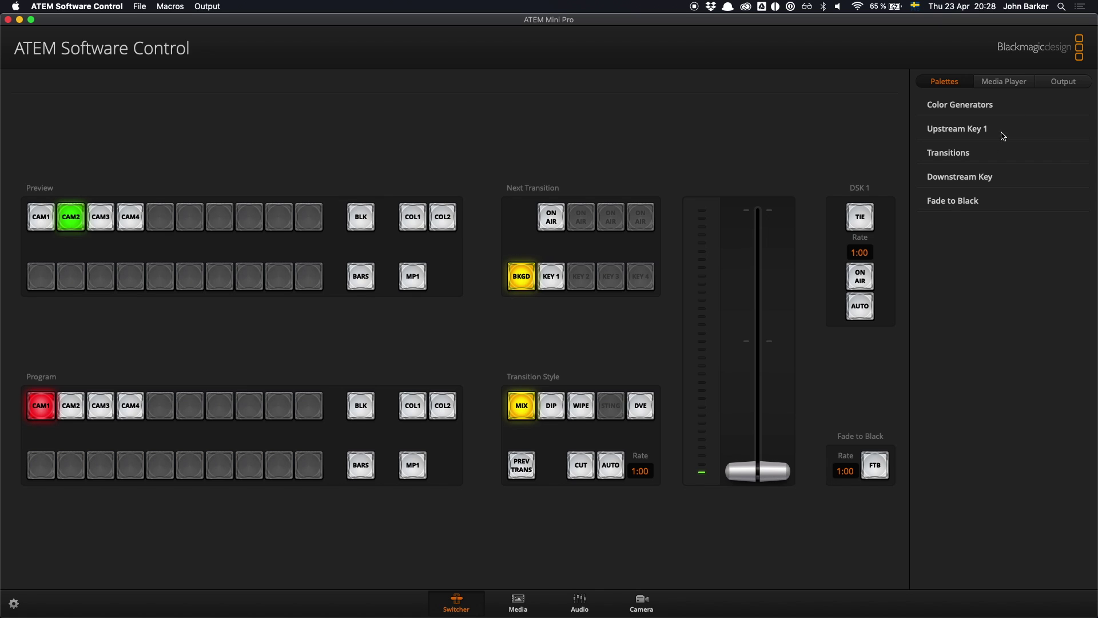
left_click(1064, 82)
left_click(975, 106)
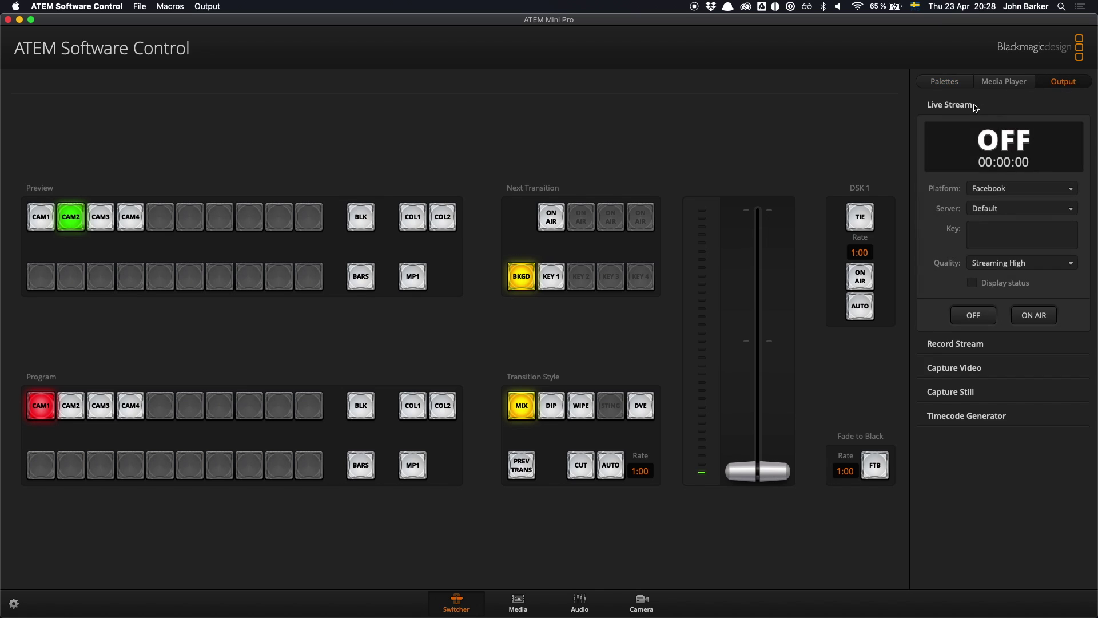
left_click(1021, 189)
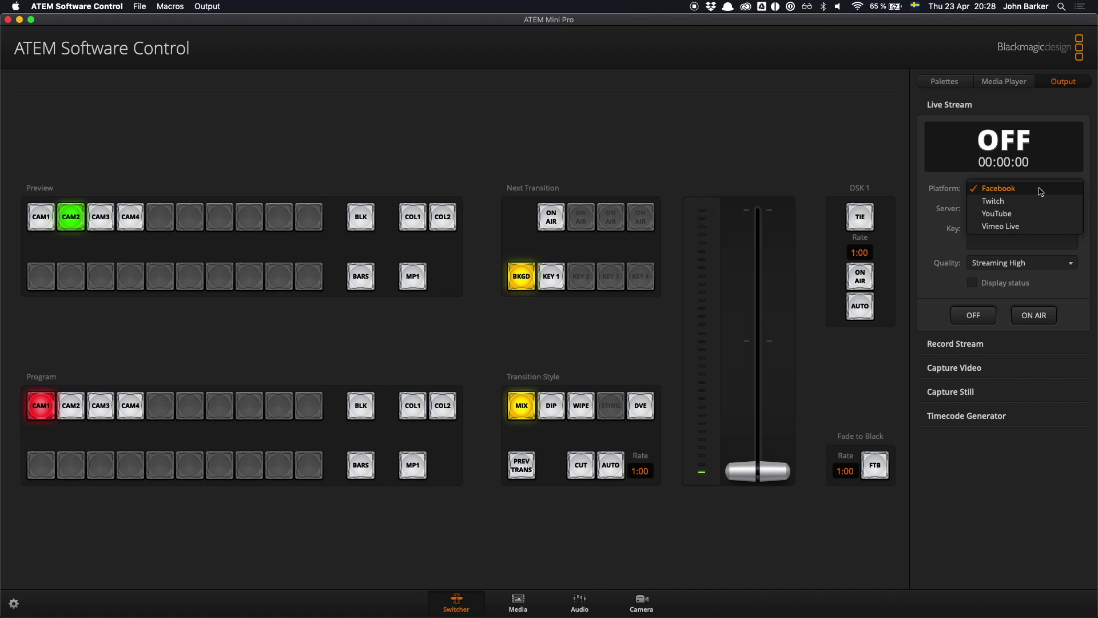
left_click(1029, 227)
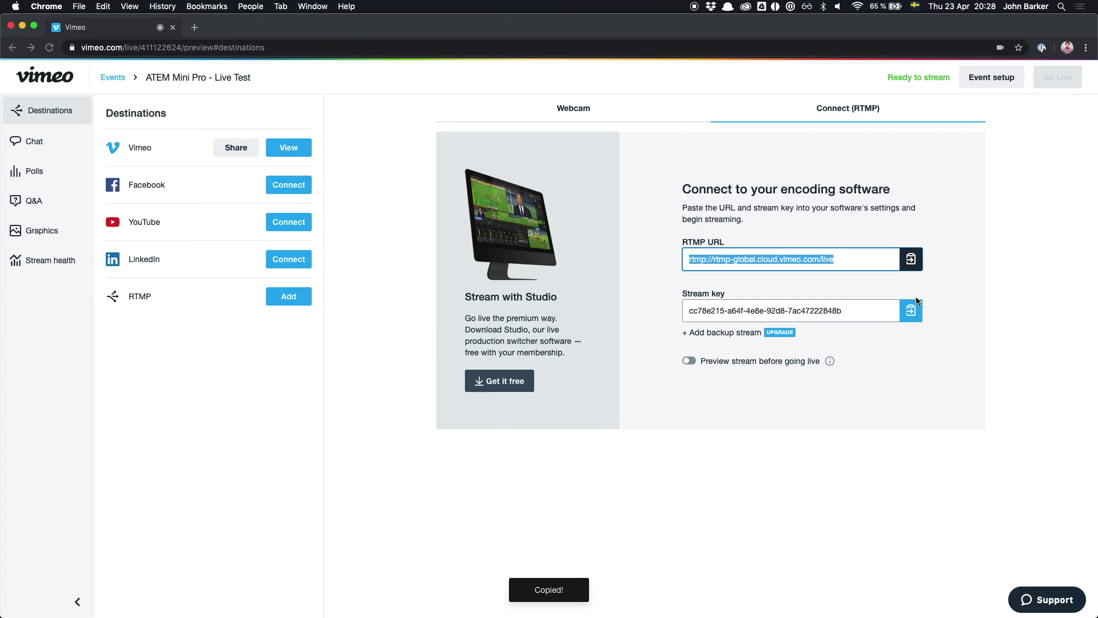
Paste the Vimeo stream key into the Key field and set quality to Streaming Medium
left_click(911, 311)
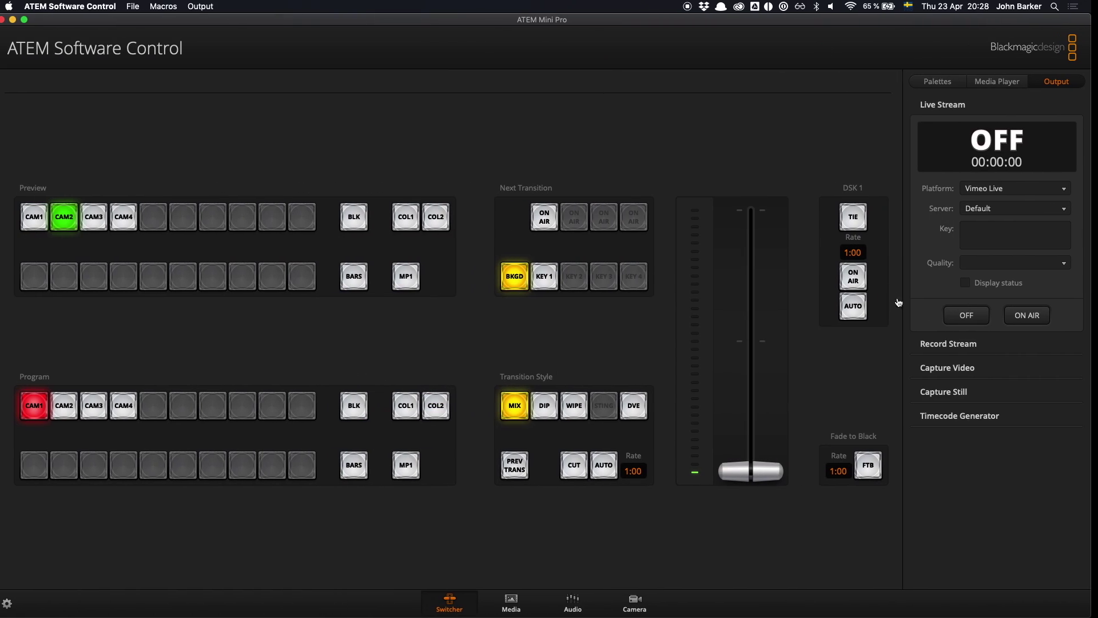
left_click(985, 238)
key("super+v")
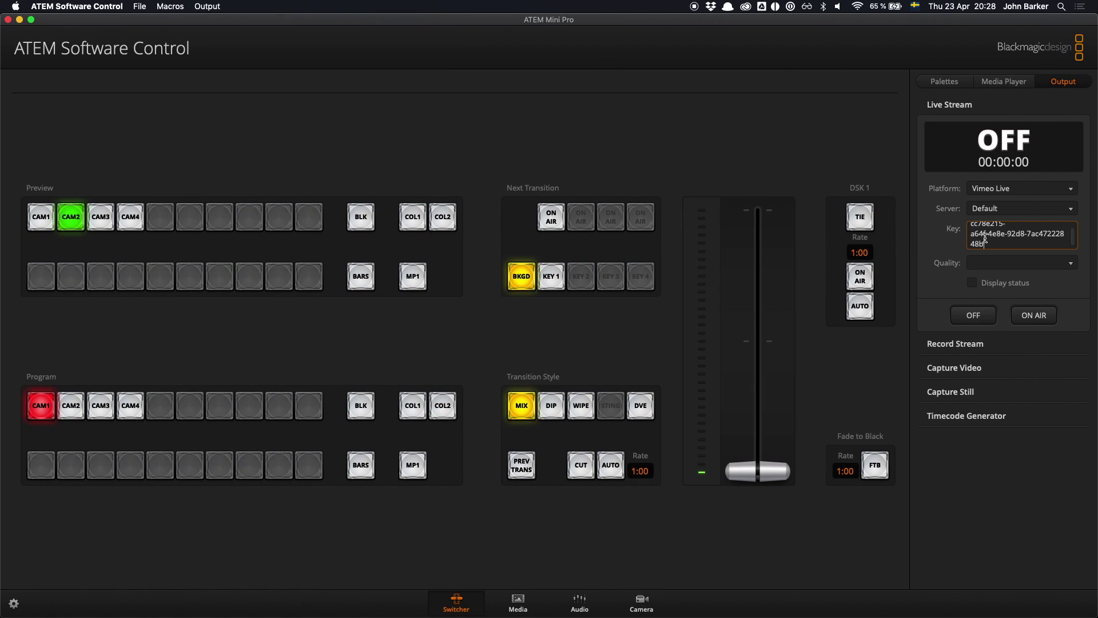
left_click(1028, 266)
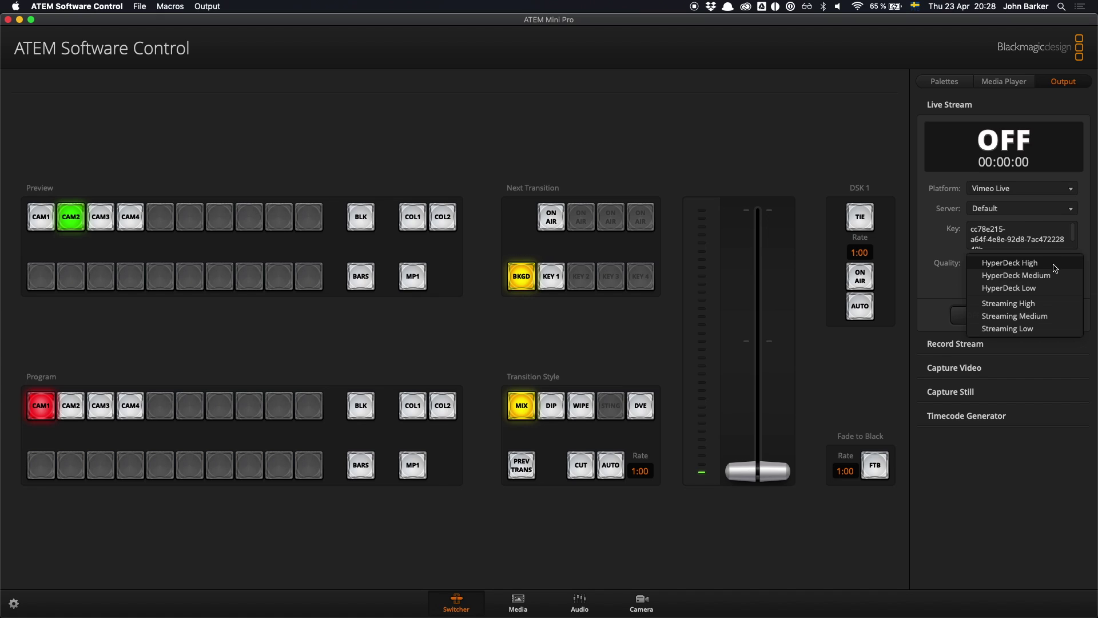
left_click(1056, 322)
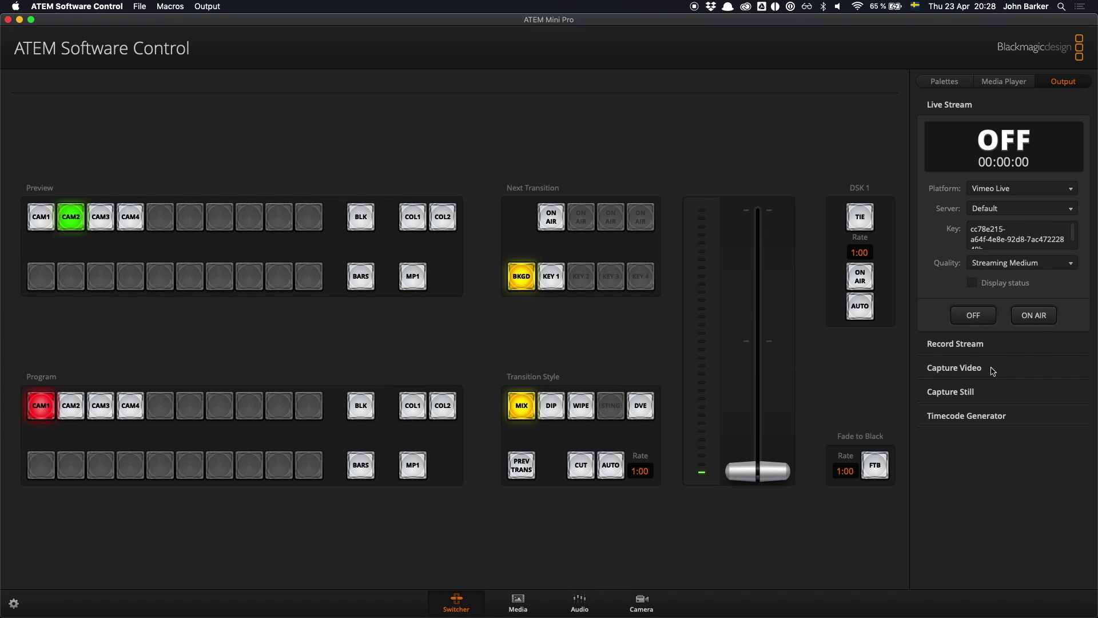
left_click(1035, 316)
key("ctrl+Left")
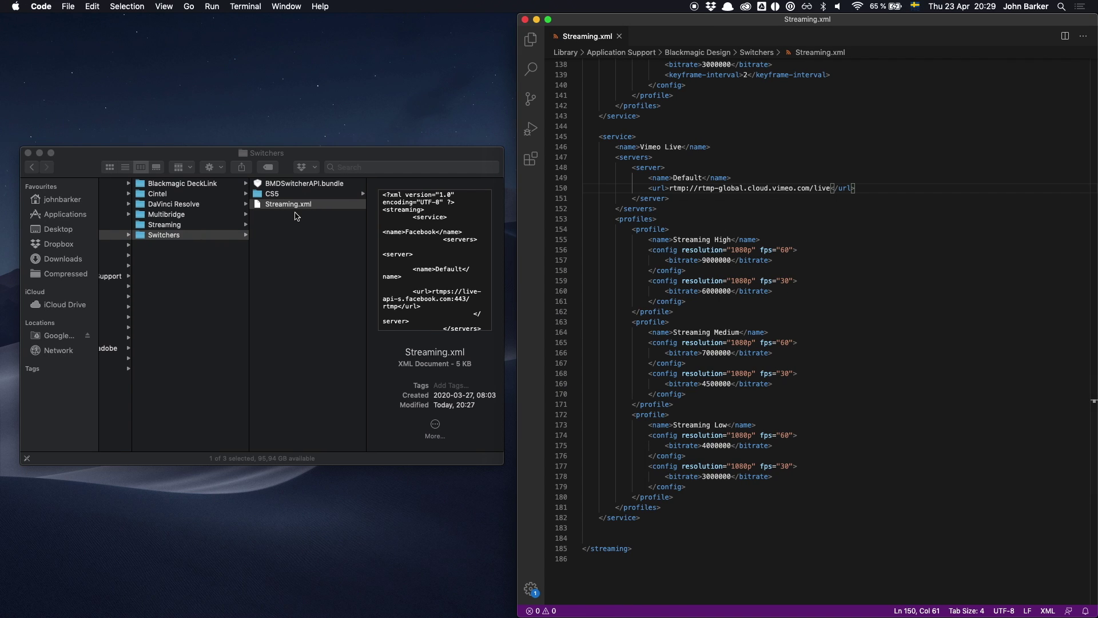
left_click(295, 208)
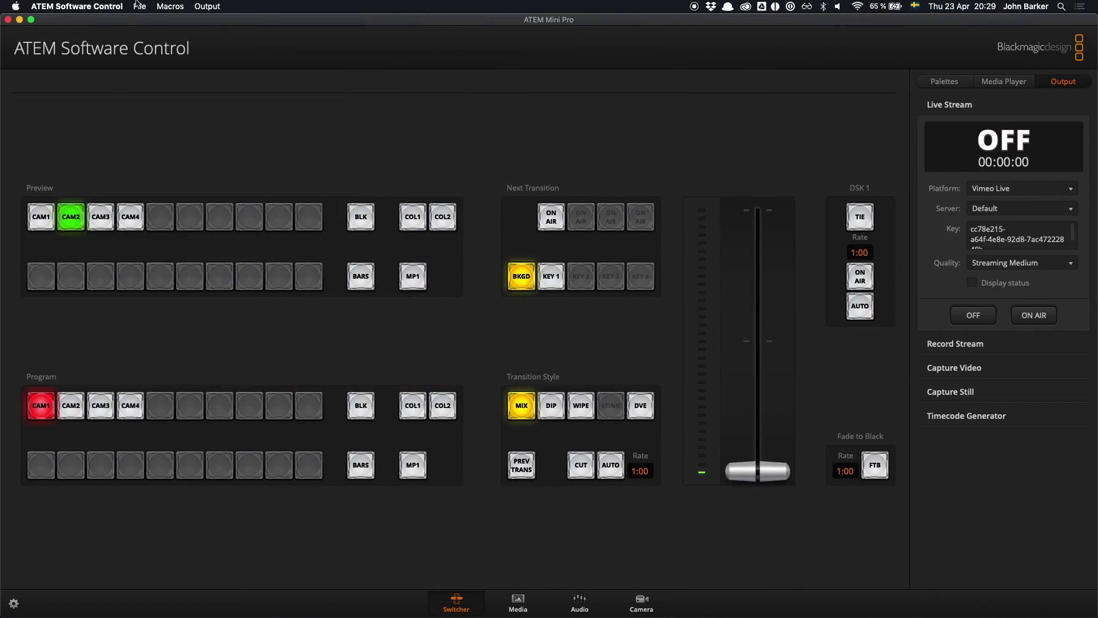
left_click(137, 5)
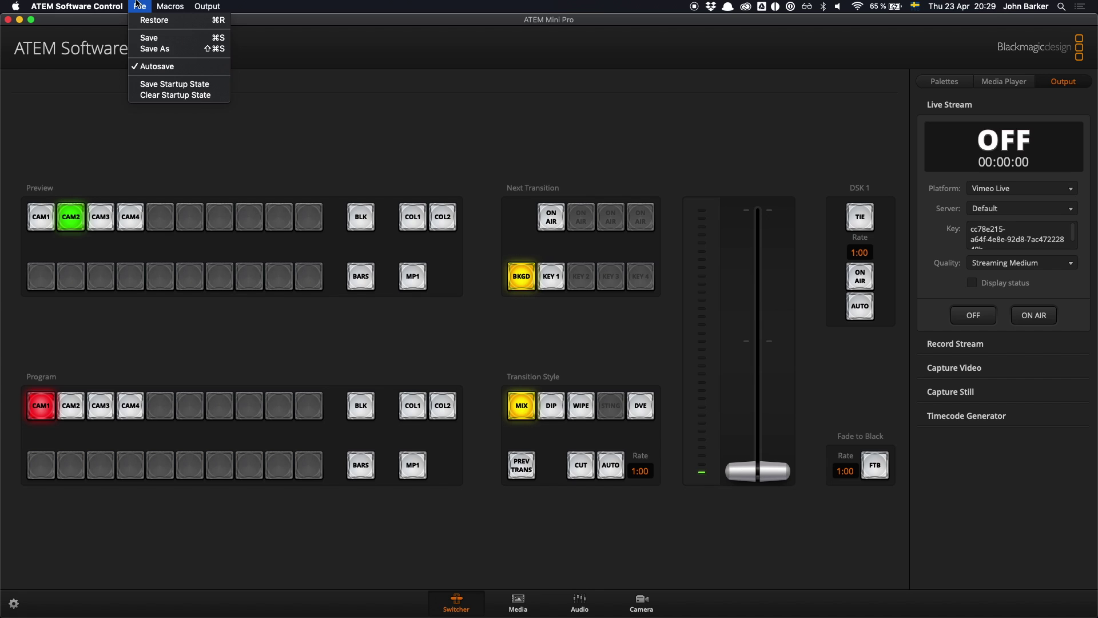
left_click(154, 55)
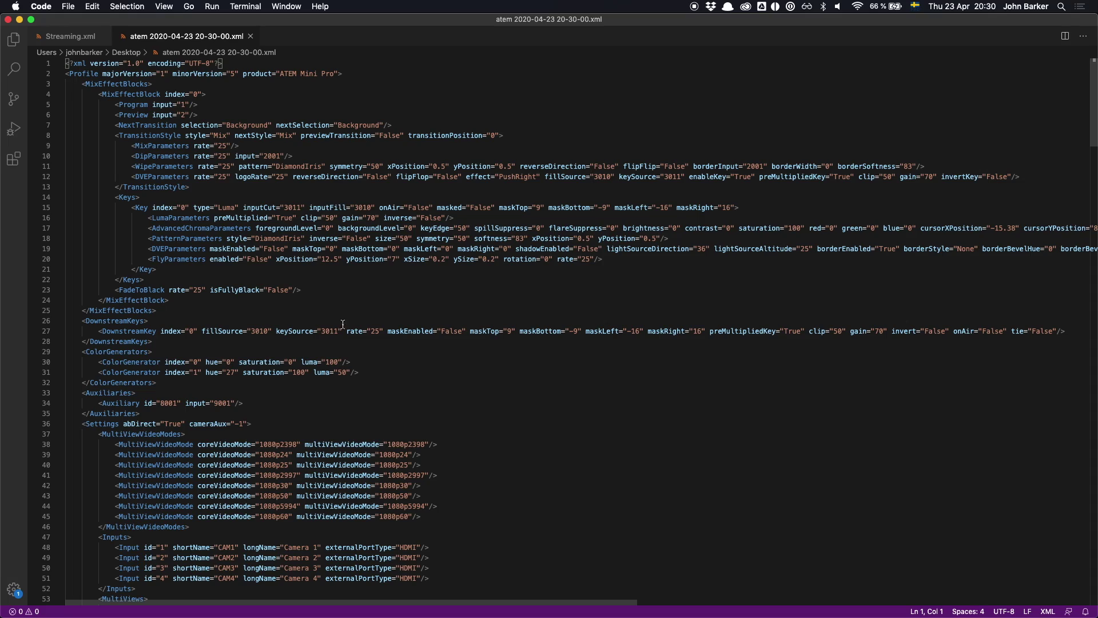
scroll(467, 446, "down", 15)
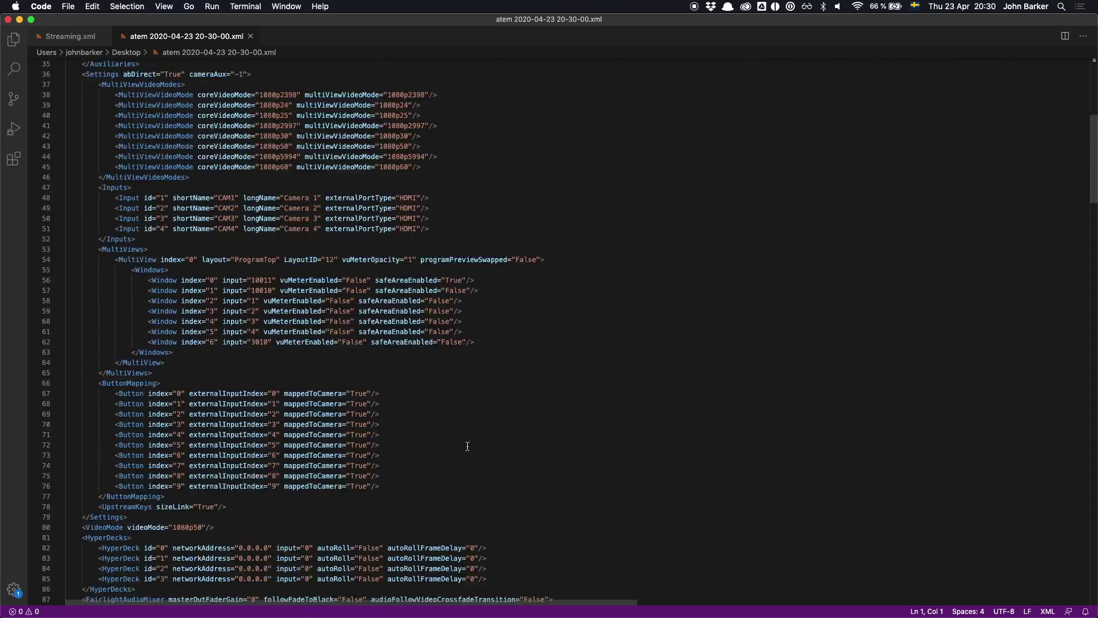
scroll(467, 446, "down", 20)
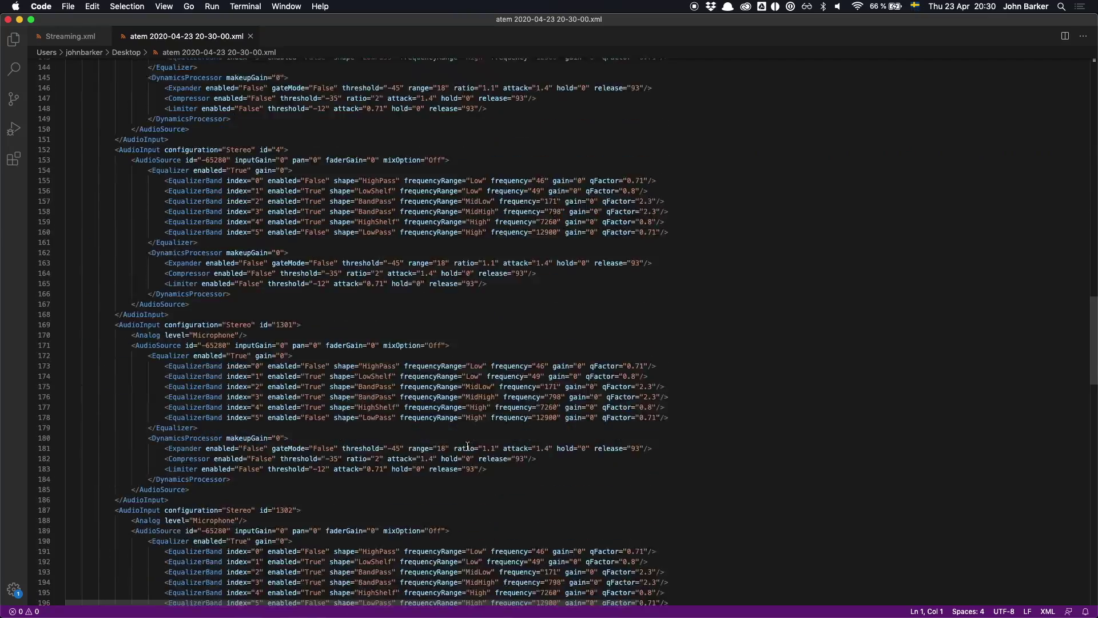
scroll(467, 446, "down", 20)
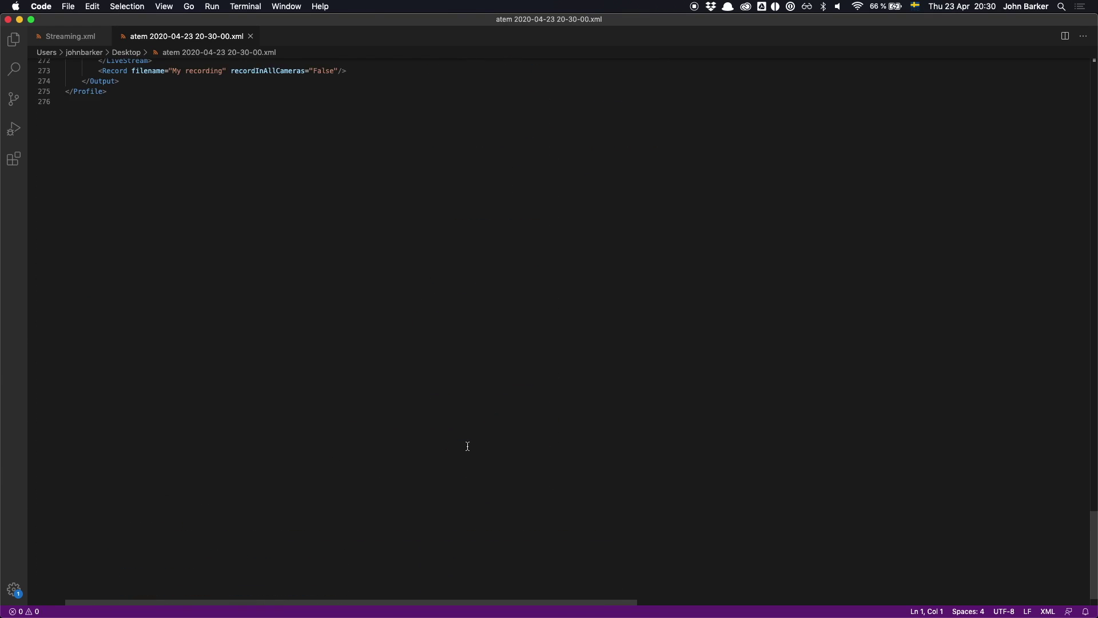
scroll(468, 446, "up", 5)
scroll(468, 446, "up", 1)
left_click(151, 311)
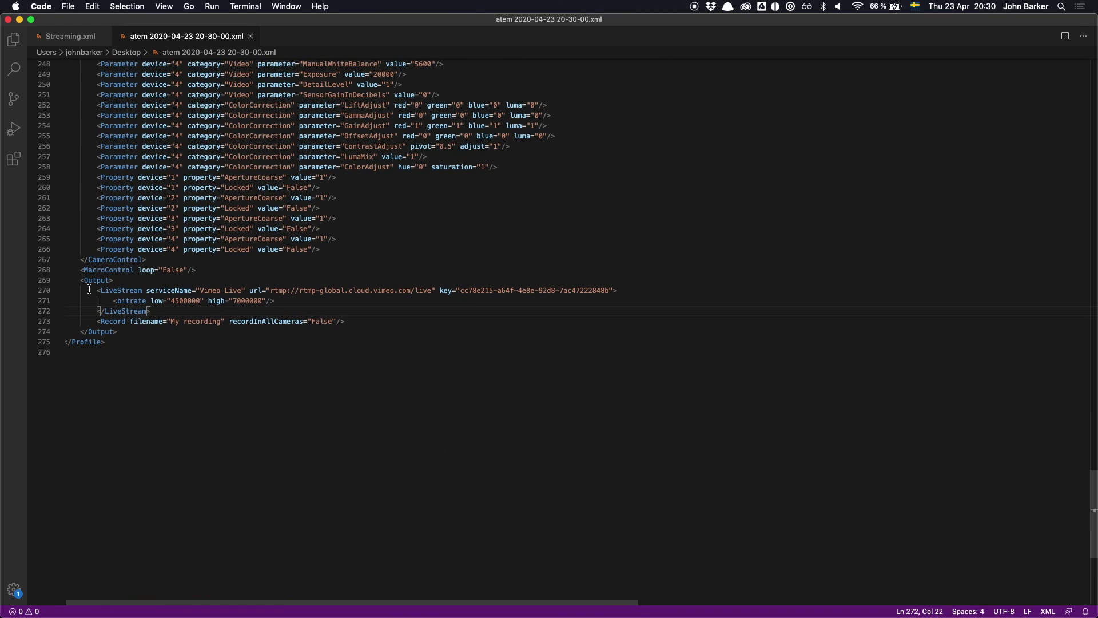
mouse_move(90, 289)
left_mouse_down()
mouse_move(165, 311)
mouse_move(98, 309)
mouse_move(93, 291)
left_mouse_up()
left_click(164, 310)
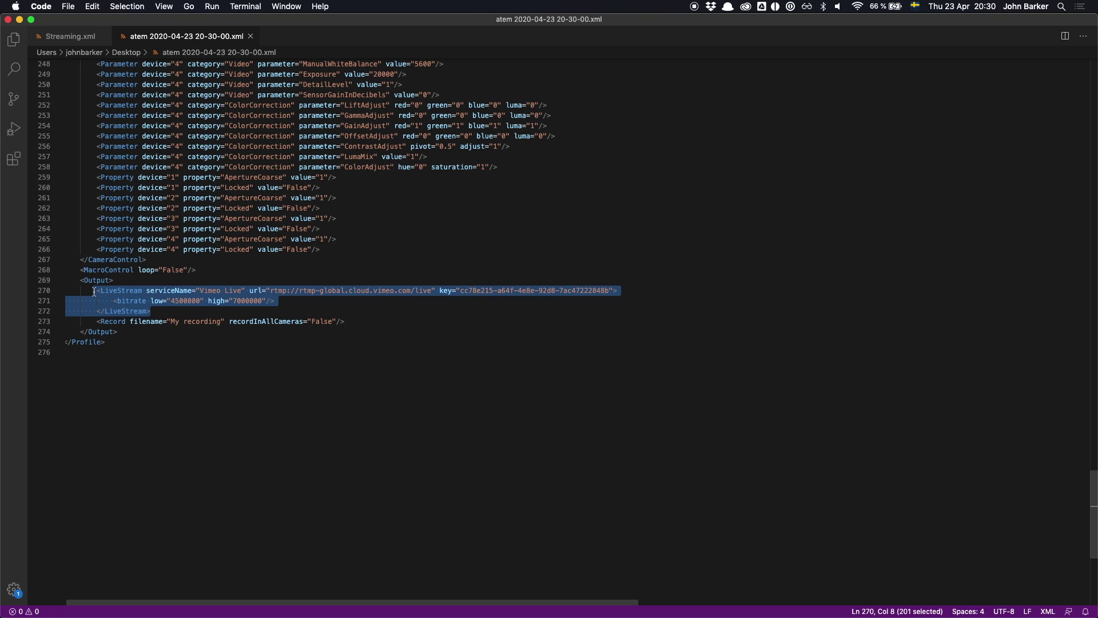
left_click(174, 310)
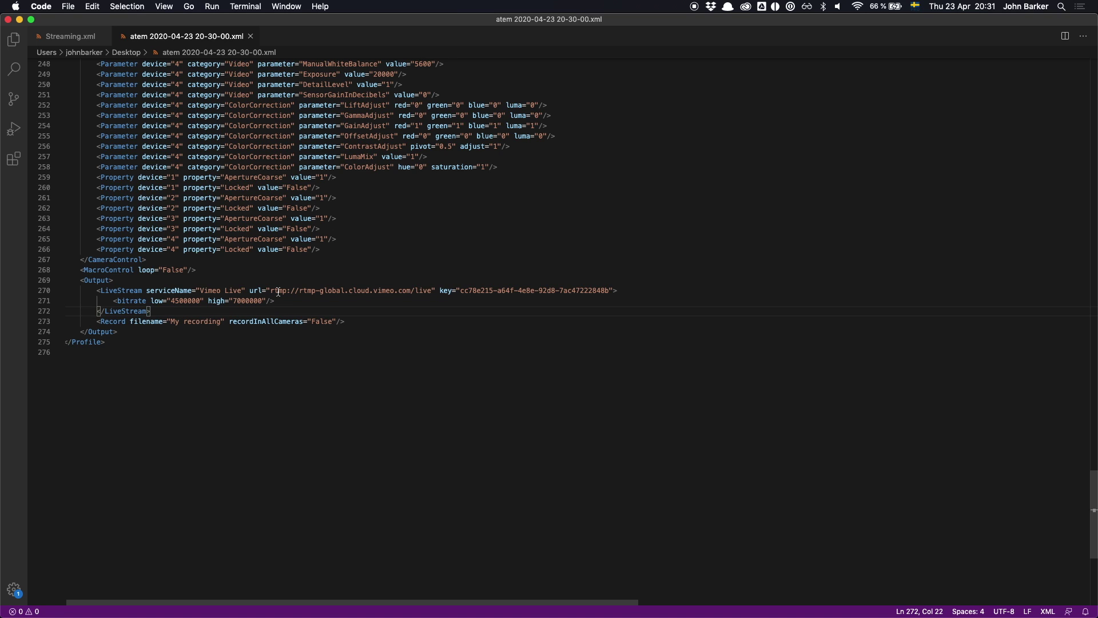
Return to Streaming.xml and scroll to the Vimeo Live service after YouTube
left_click(80, 36)
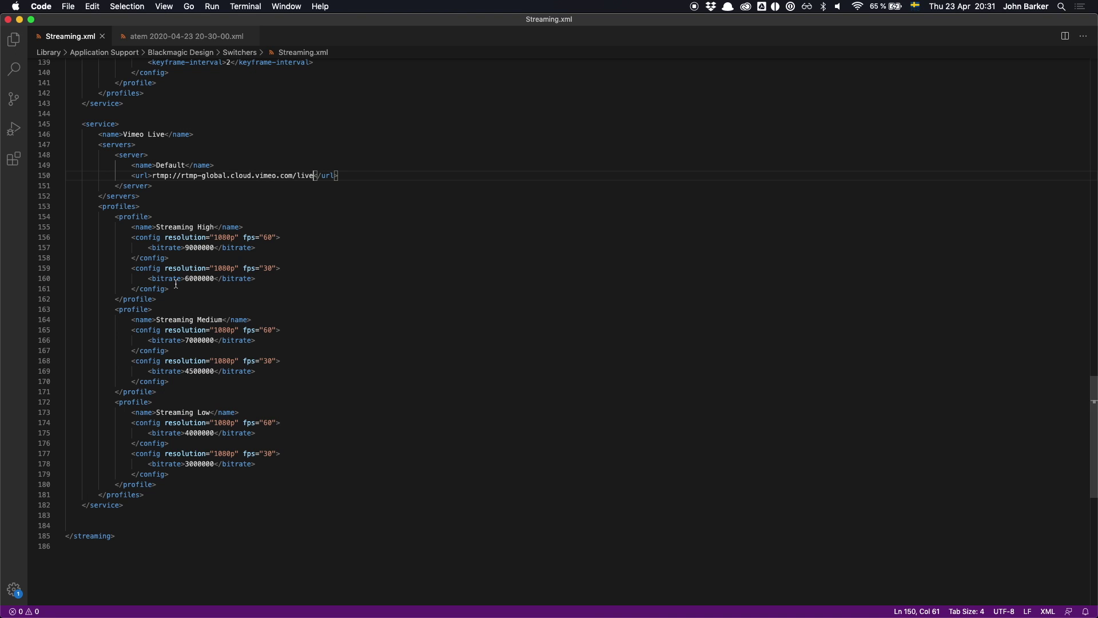
scroll(243, 288, "up", 10)
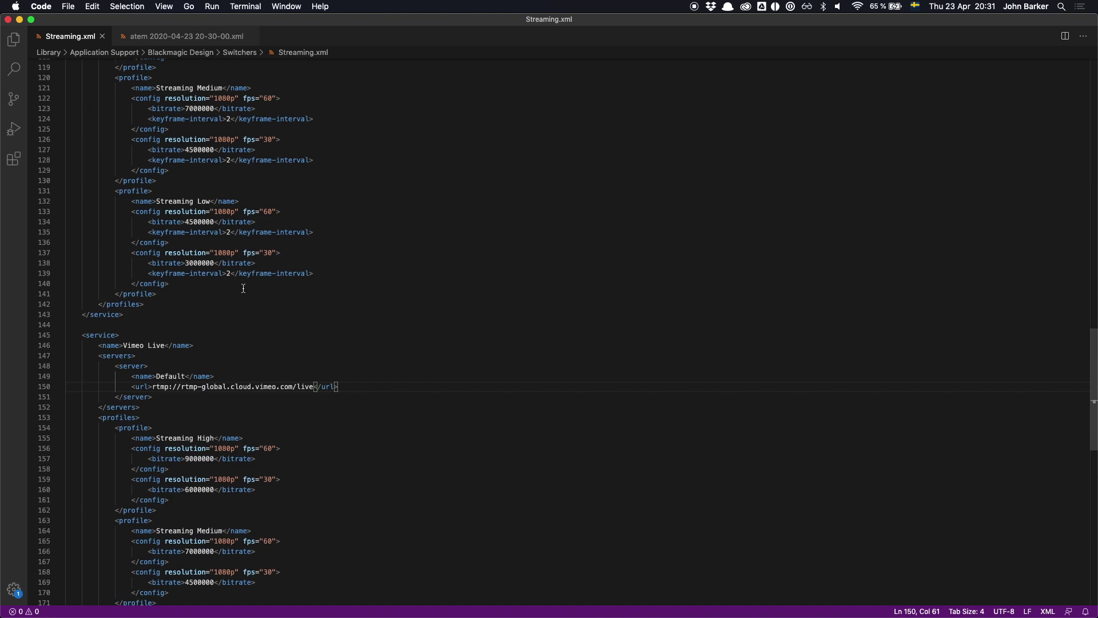
scroll(243, 288, "up", 2)
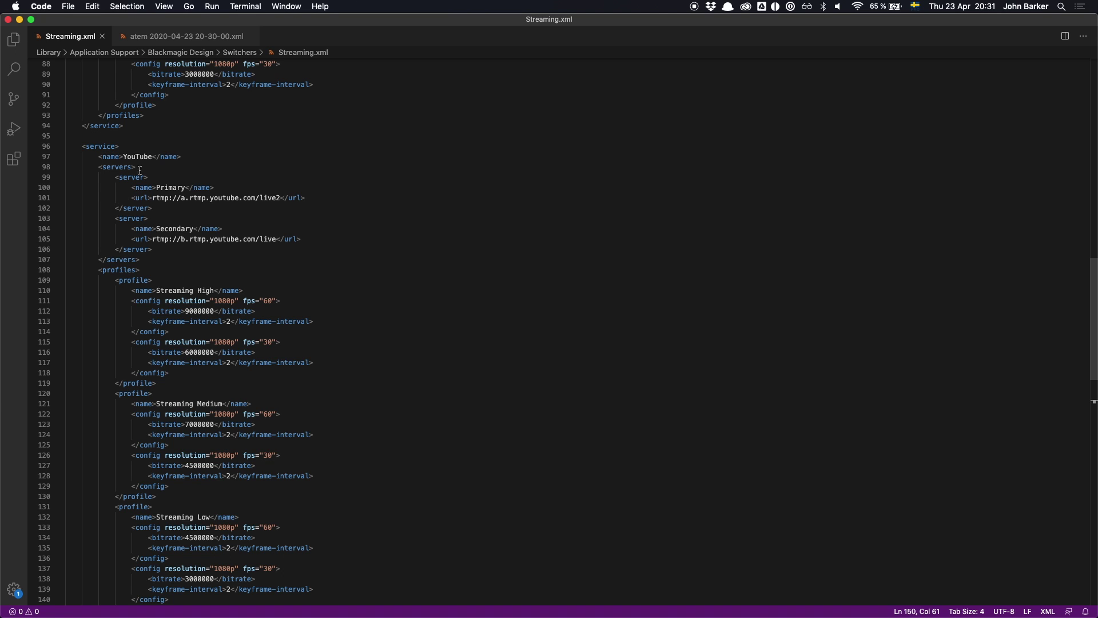
scroll(163, 278, "down", 2)
scroll(163, 278, "down", 7)
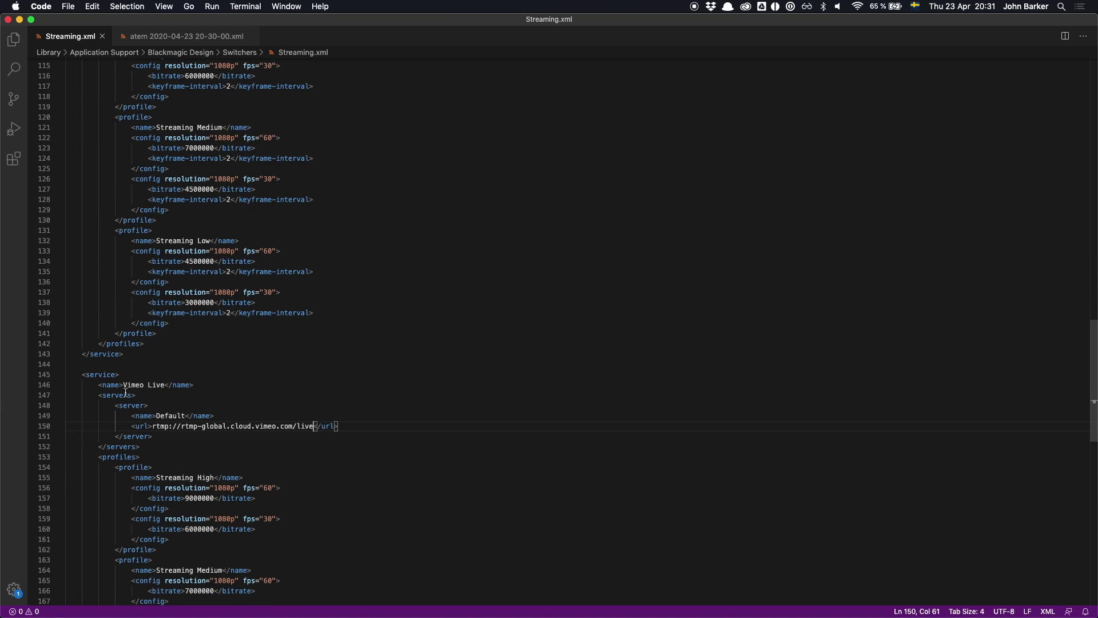
scroll(293, 388, "down", 7)
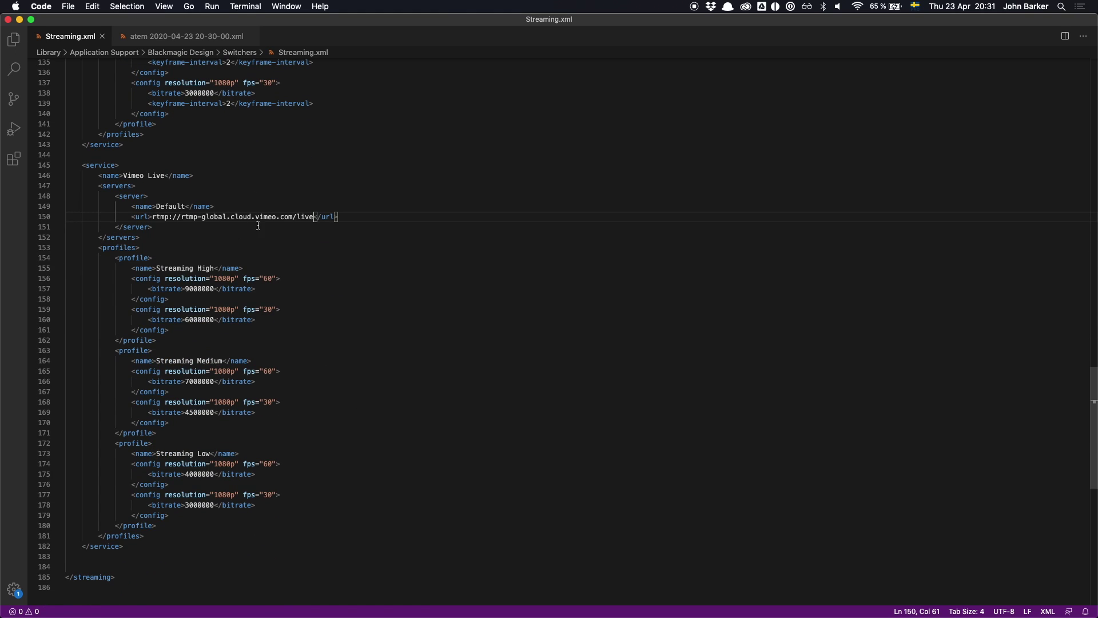
Mark the Vimeo Live service's extent, then check ATEM's streaming platform list
double_click(115, 167)
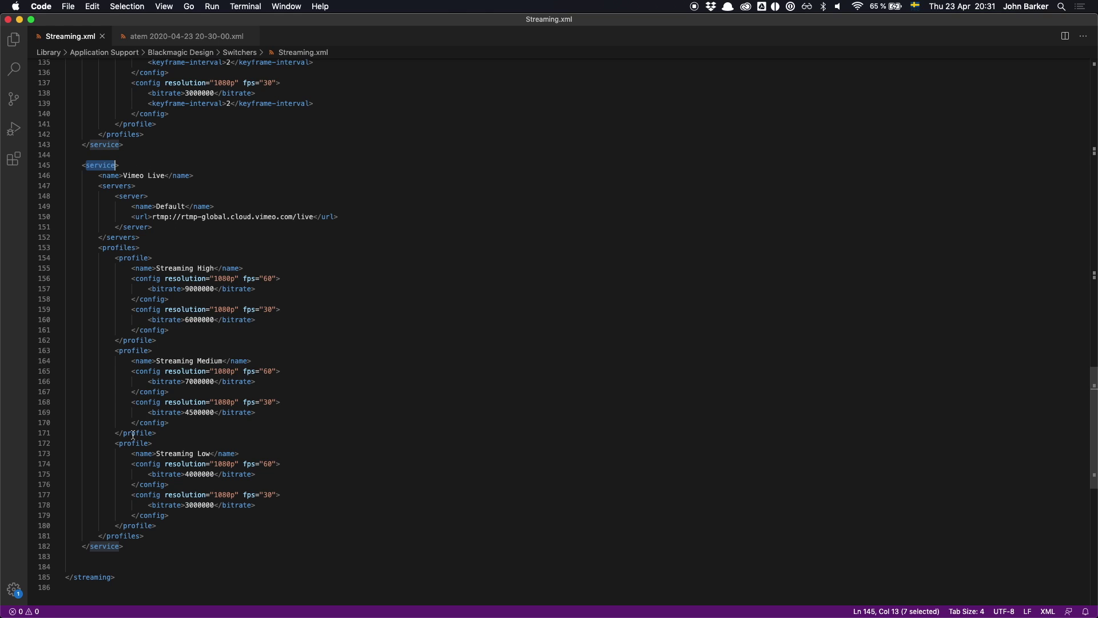
left_click(154, 546)
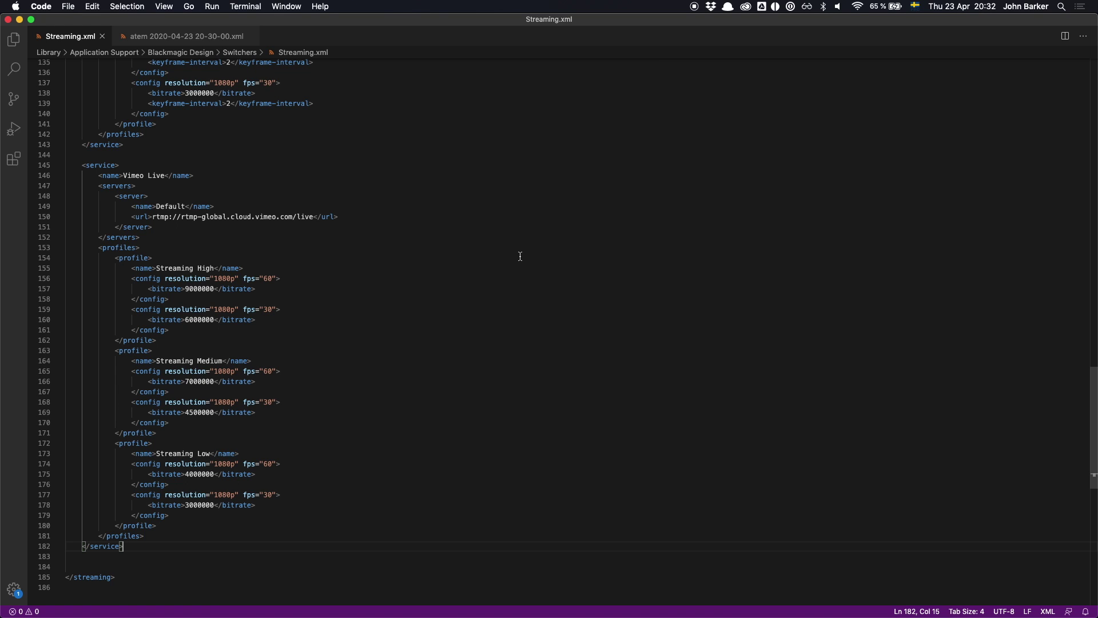
key("super+Tab")
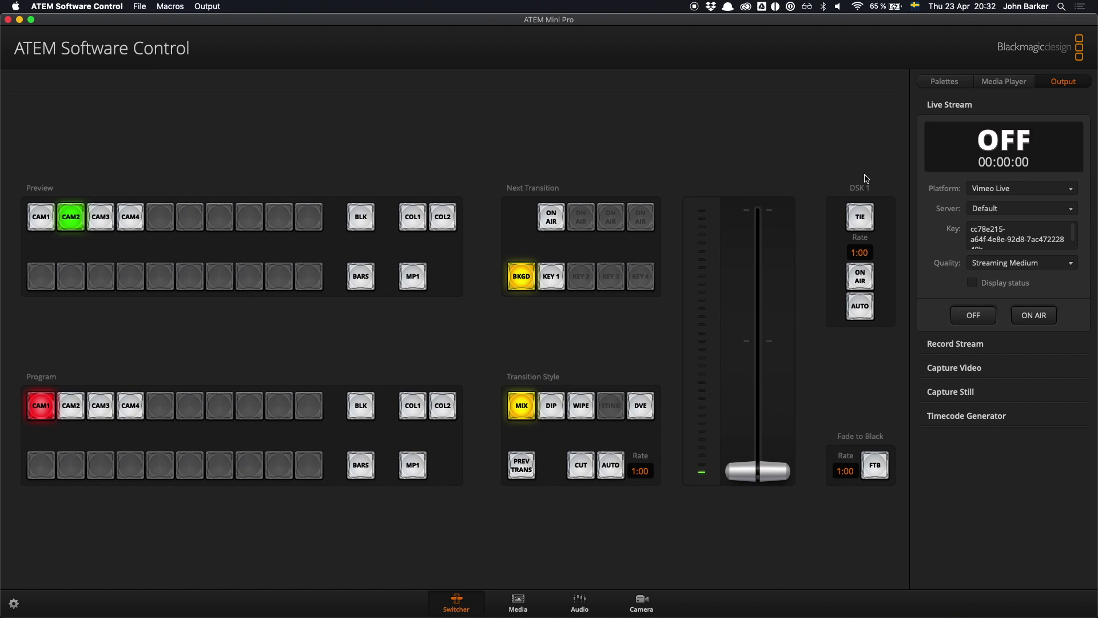
left_click(1027, 191)
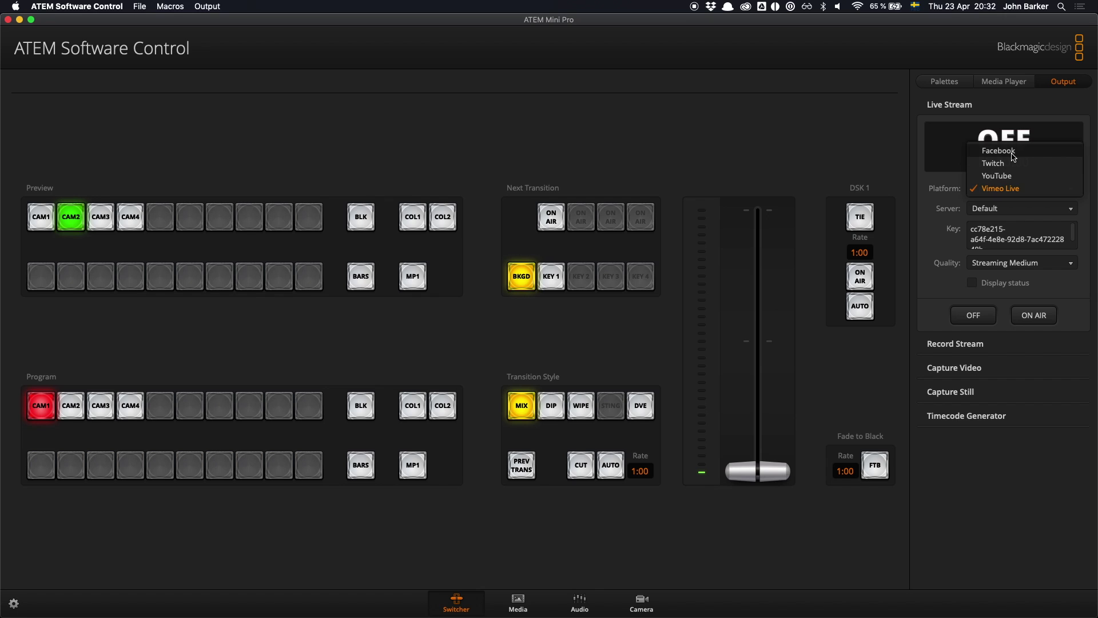
Keep Vimeo Live in ATEM, delete lines 3–143 of Streaming.xml, and save
left_click(1023, 190)
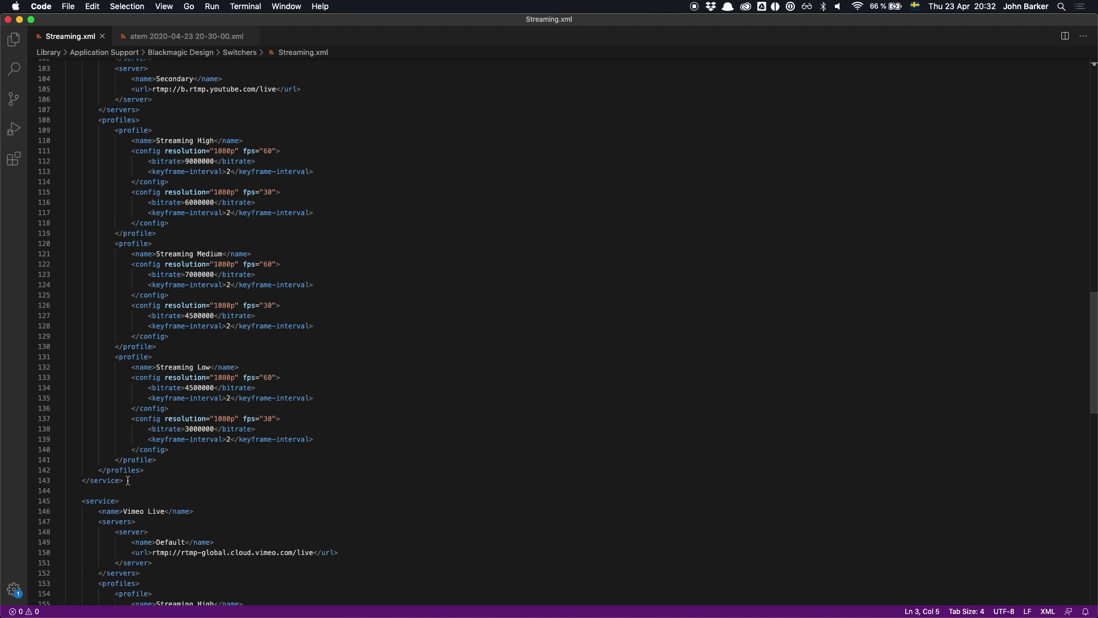
left_click(127, 481, "shift")
key("BackSpace")
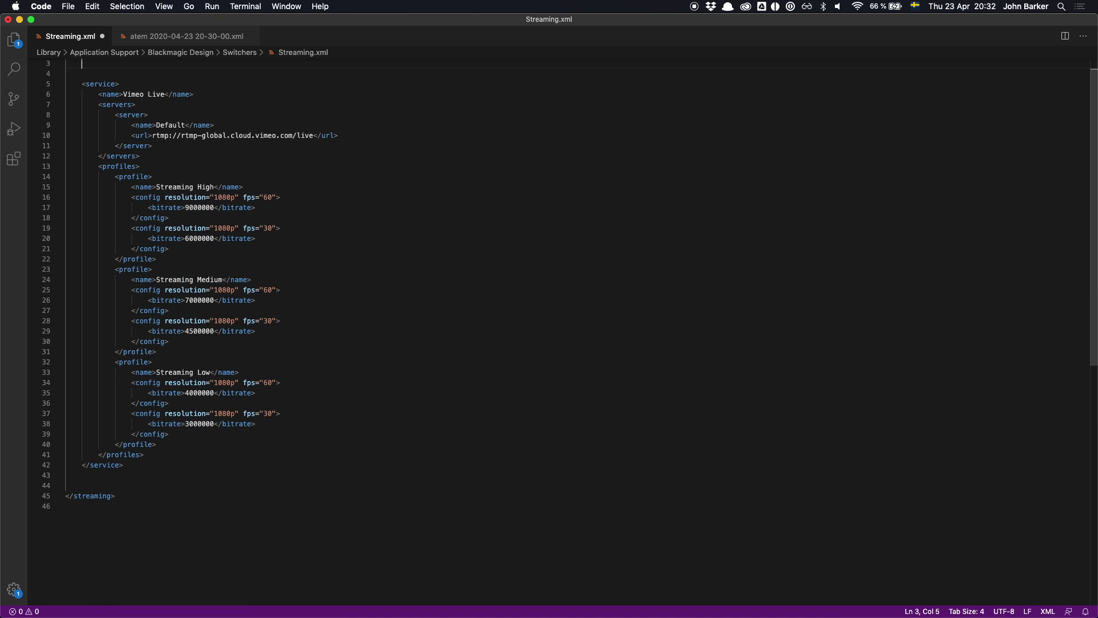
scroll(550, 286, "up", 1)
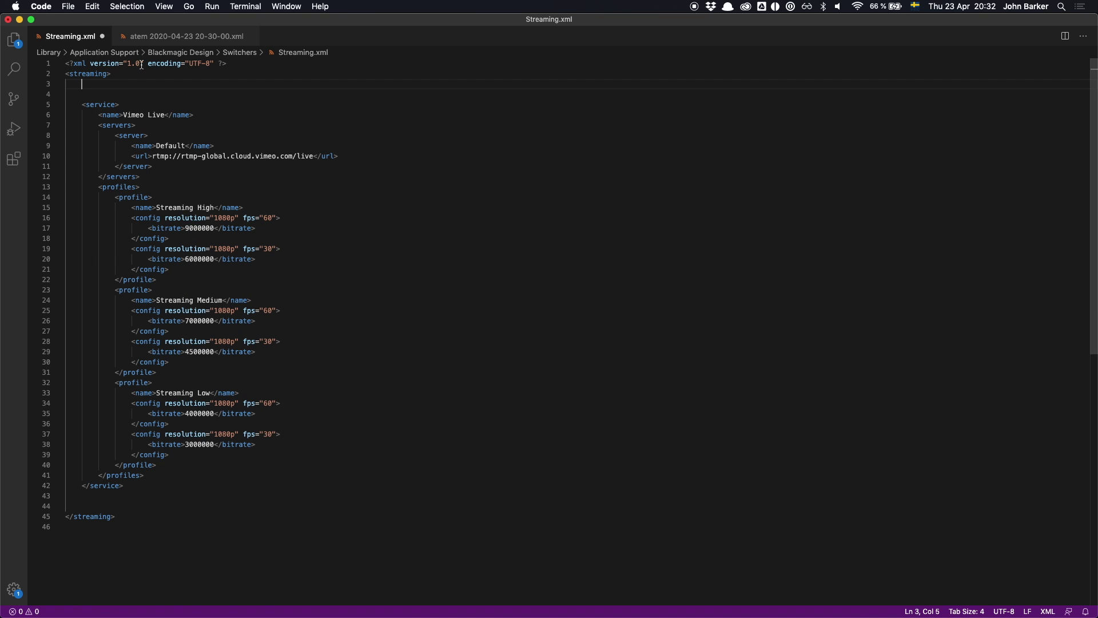
key("super+s")
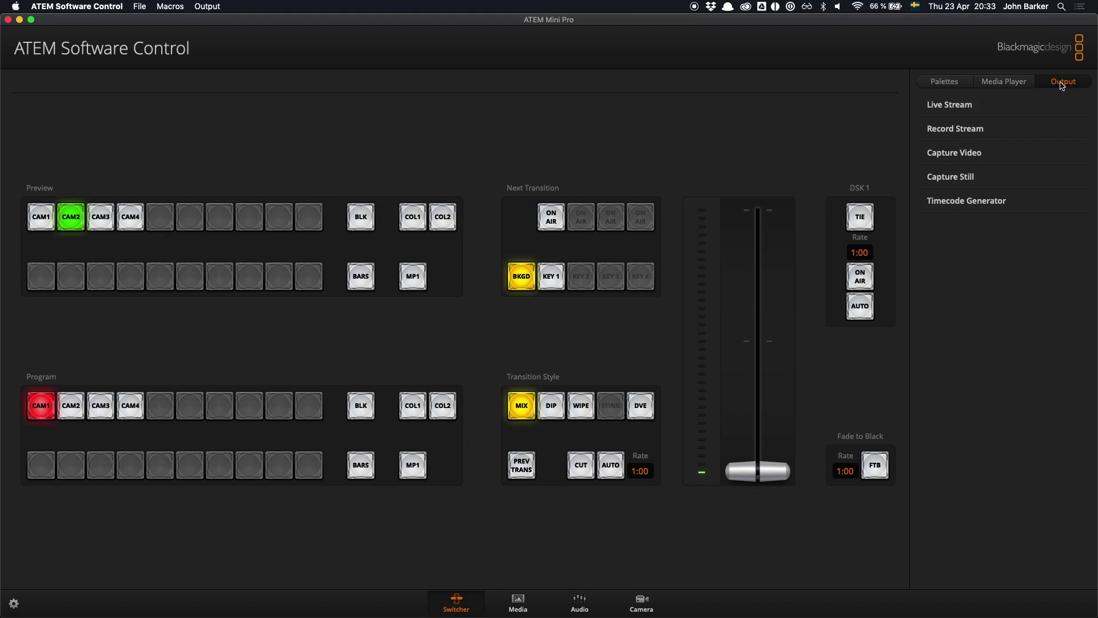
Check that the Live Stream Platform list offers only Vimeo Live, keeping it selected with Streaming Medium quality
left_click(971, 106)
left_click(1018, 194)
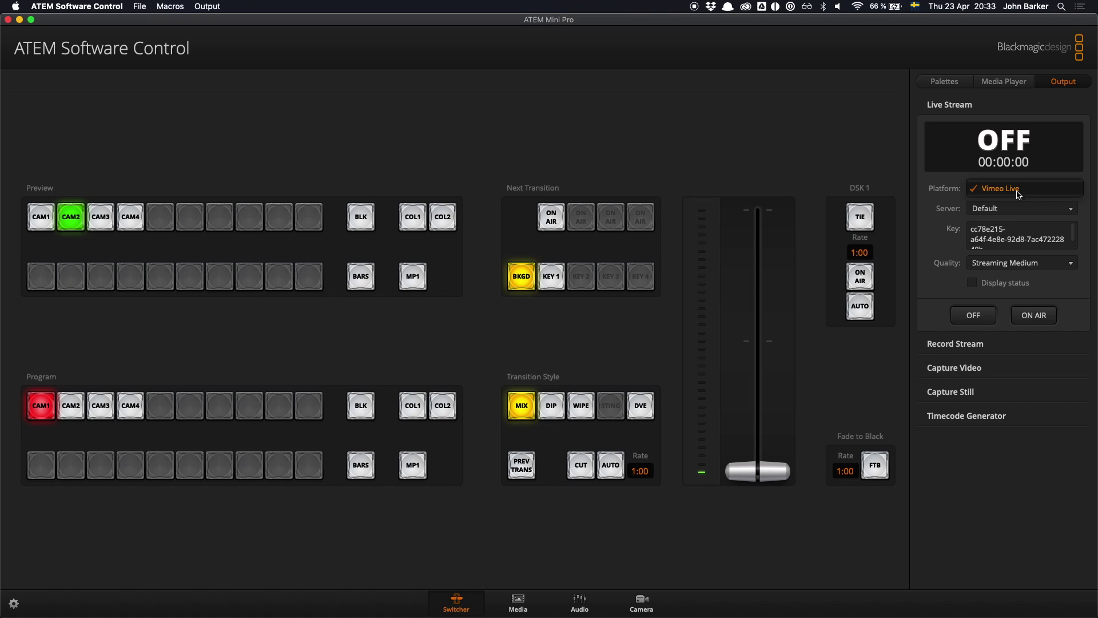
left_click(934, 201)
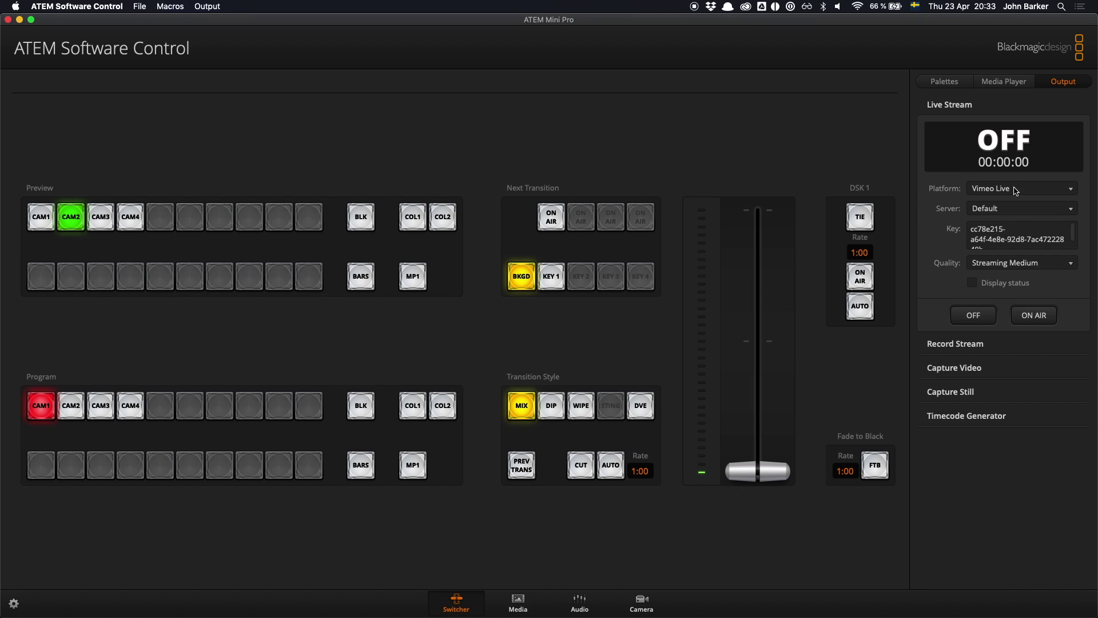